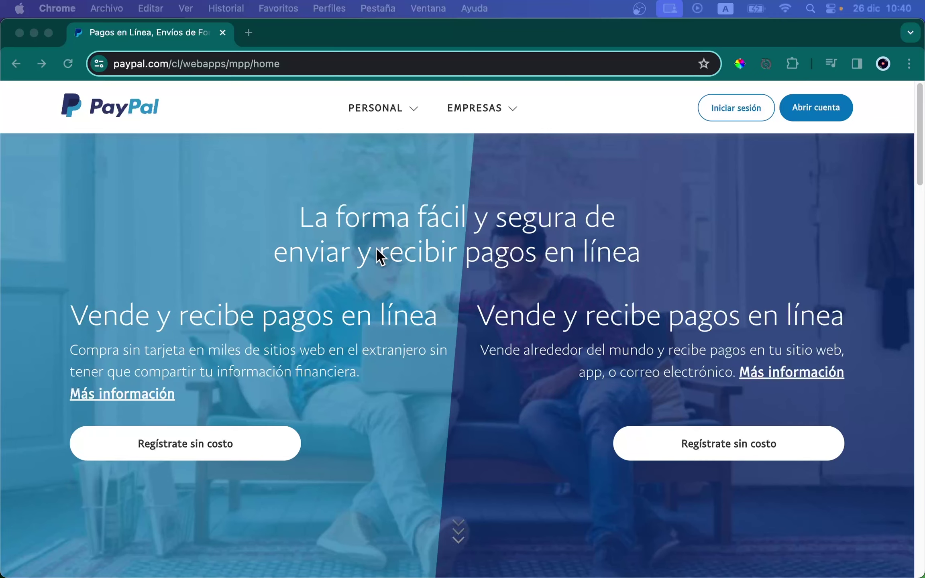
# Complete the business account sign-up form with name, email and password, accept the terms, and submit it.
pyautogui.click(282, 332)
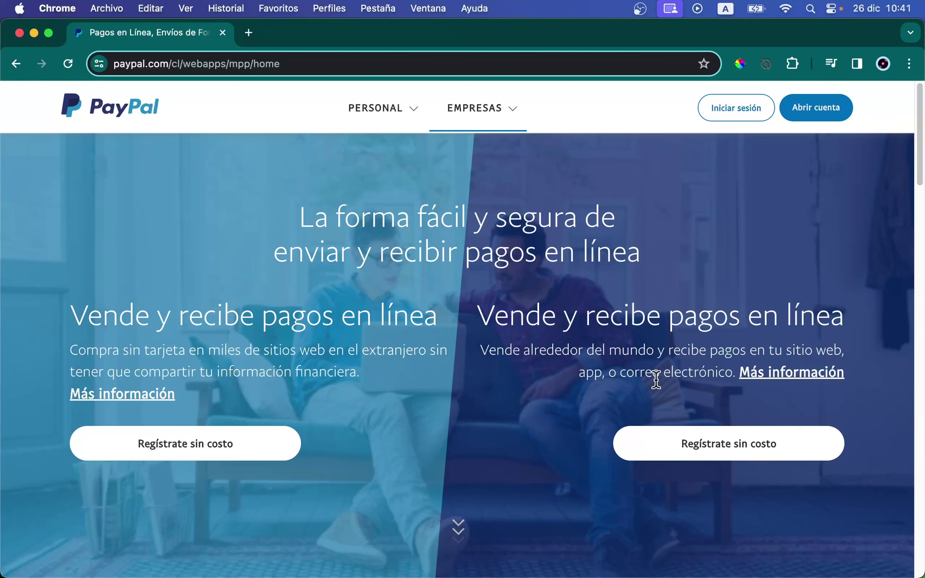
pyautogui.click(699, 457)
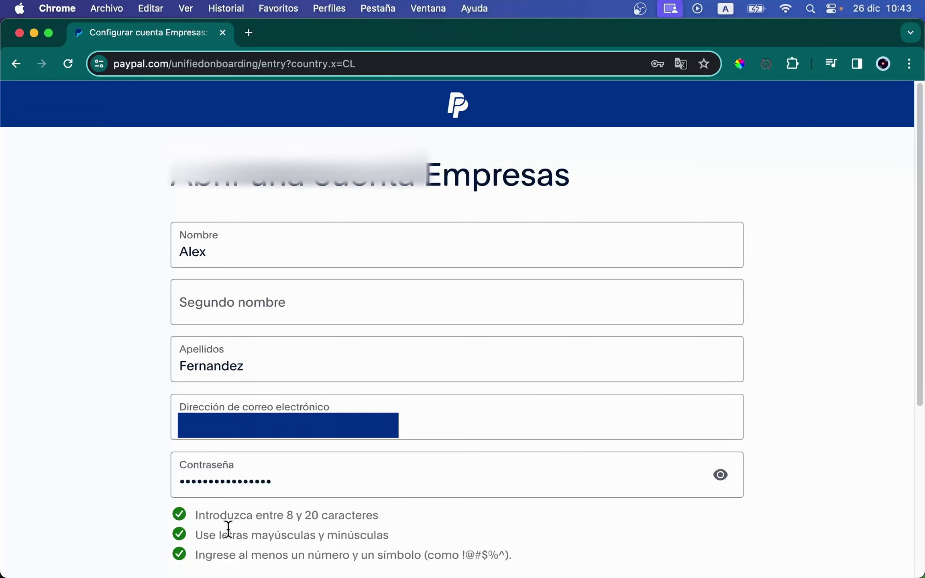
pyautogui.scroll(-5, 514, 562)
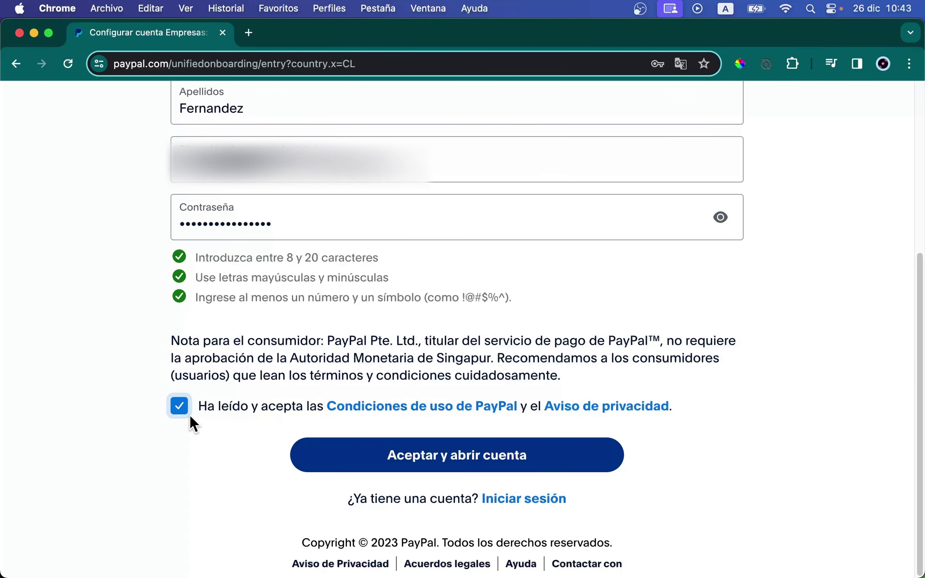
pyautogui.click(478, 467)
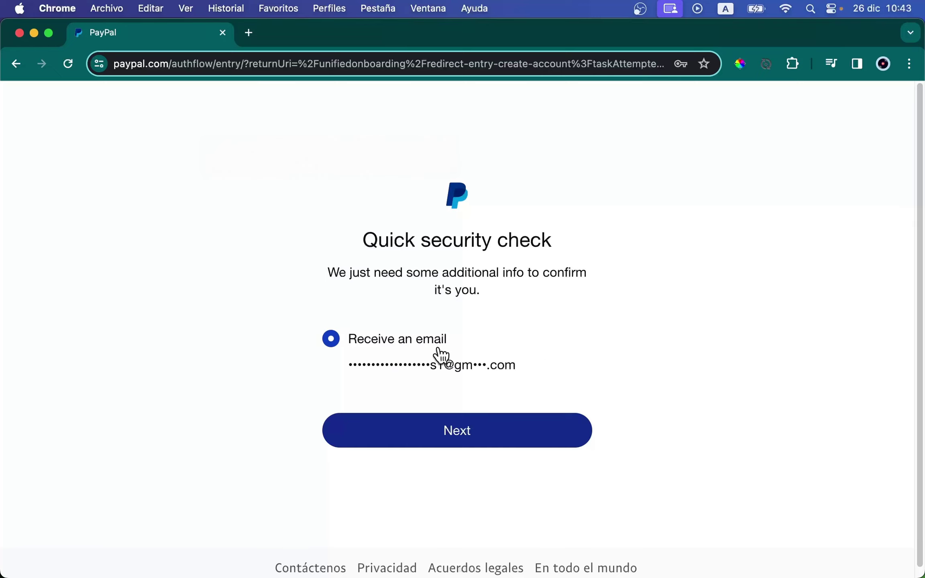
# Have the security code emailed, paste the six-digit code, and confirm it.
pyautogui.click(472, 433)
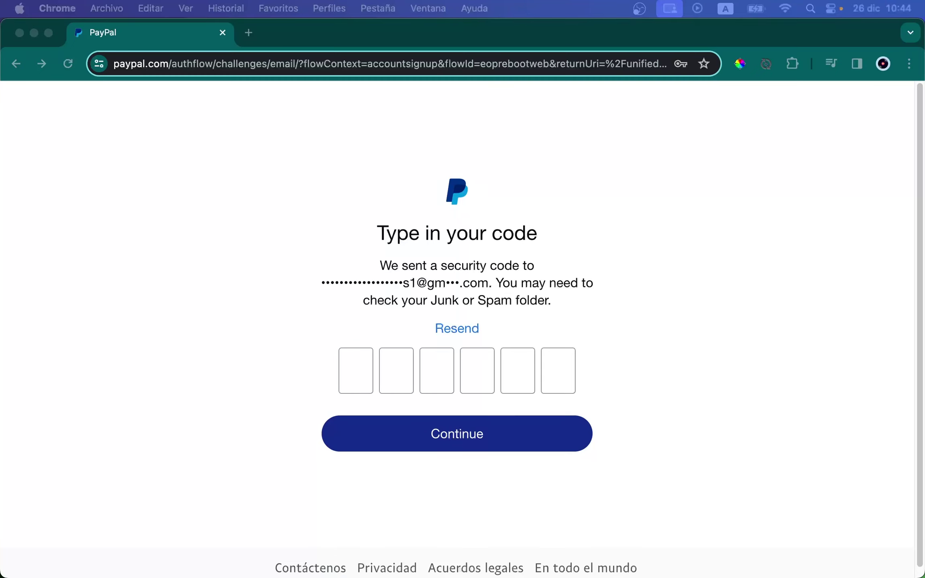
pyautogui.press('super+Tab')
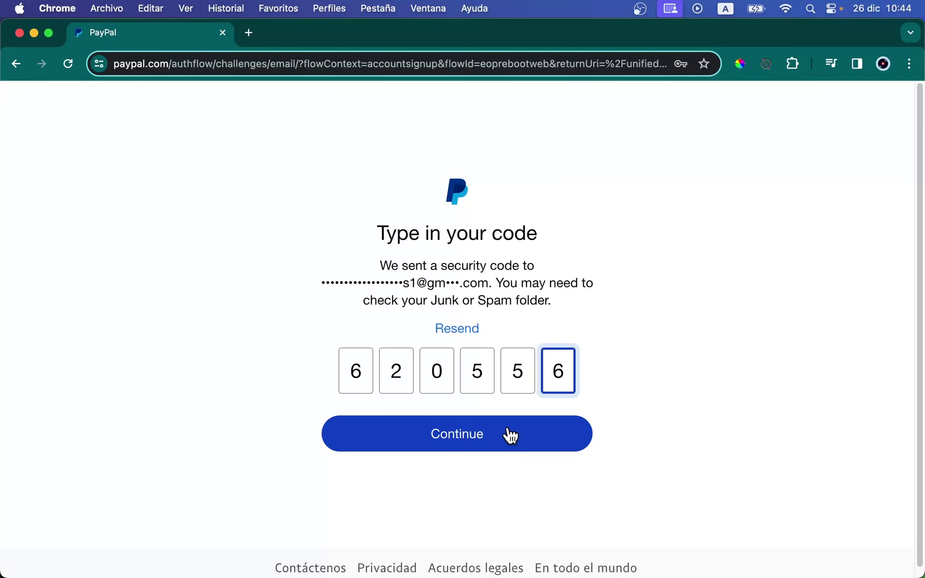
pyautogui.click(510, 435)
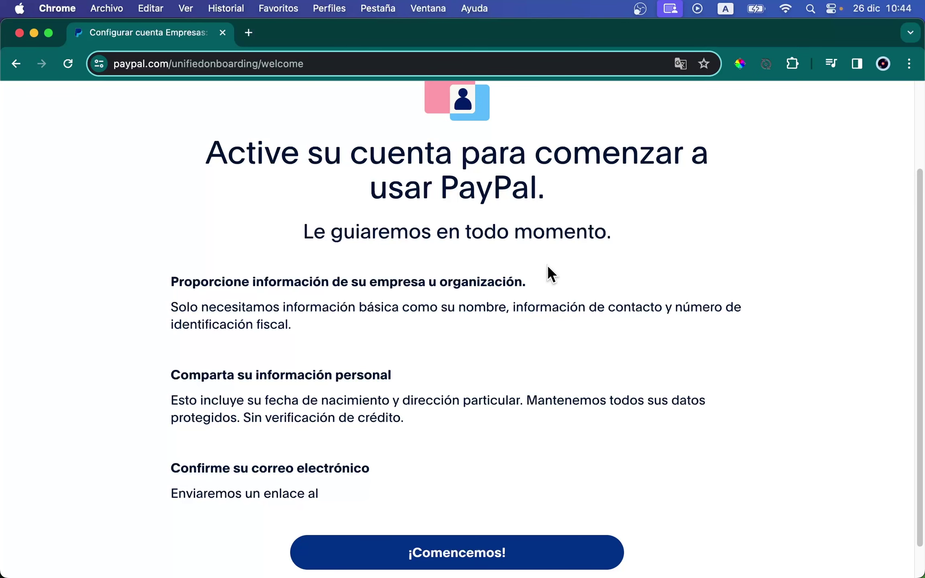
pyautogui.scroll(-1, 549, 267)
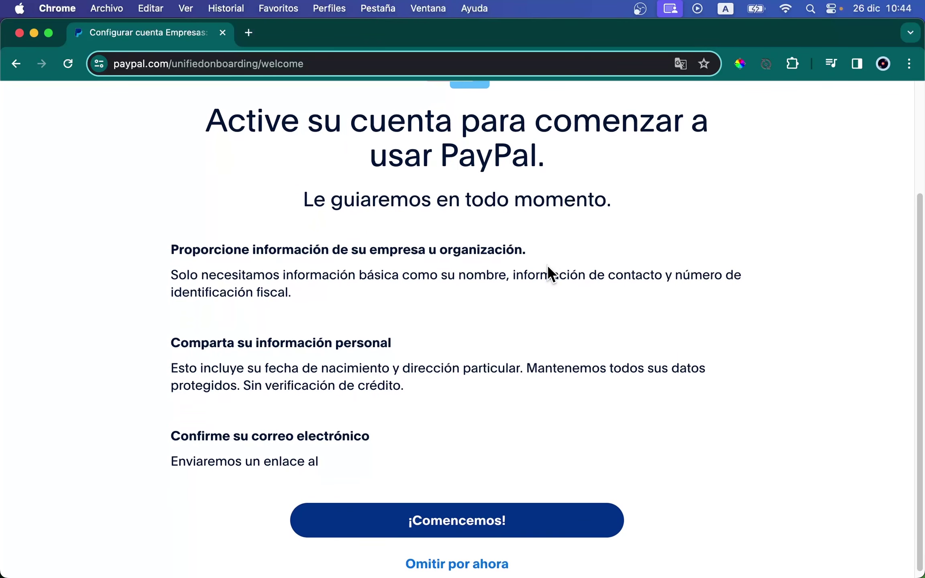
pyautogui.scroll(-2, 548, 269)
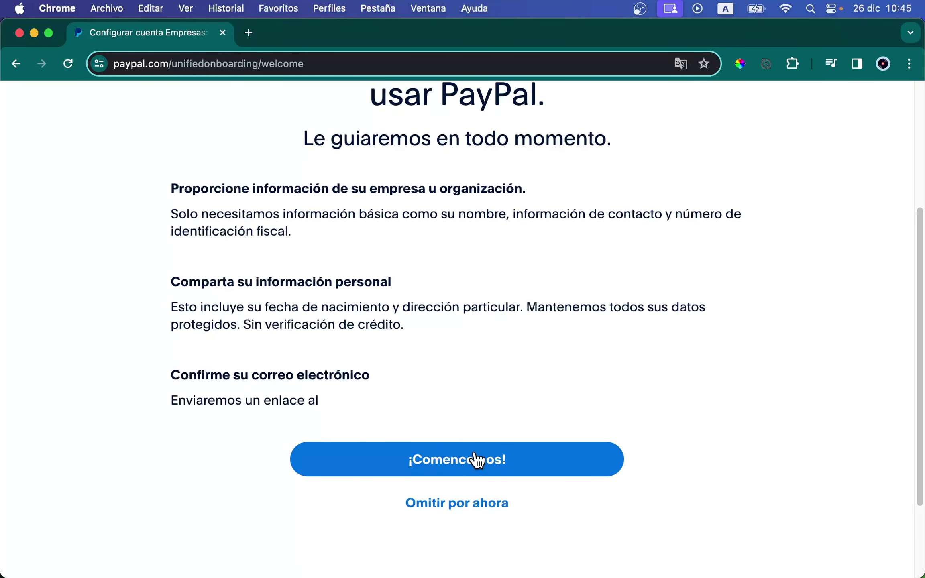
# Start activation as a Vendedor particular with business type Particular.
pyautogui.click(477, 460)
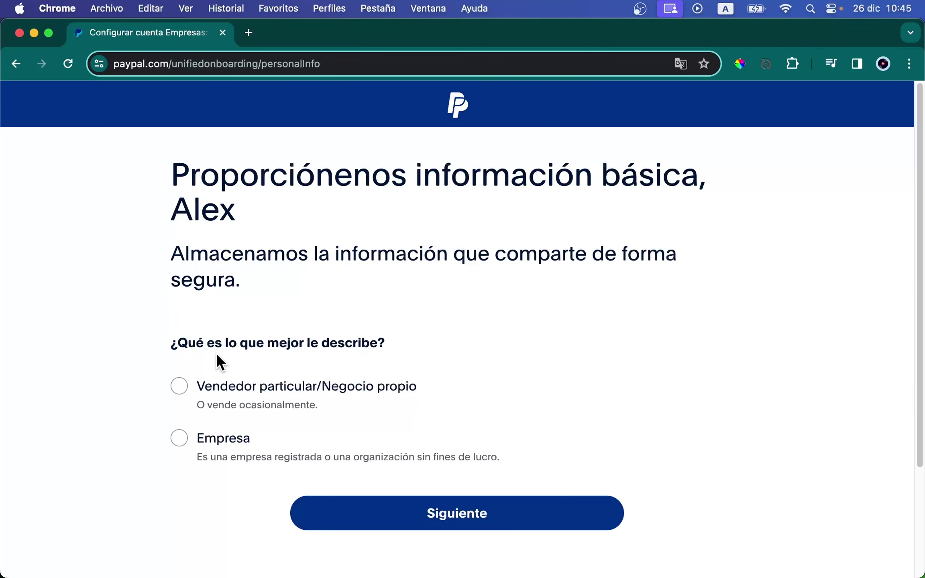
pyautogui.click(180, 386)
pyautogui.scroll(-2, 461, 417)
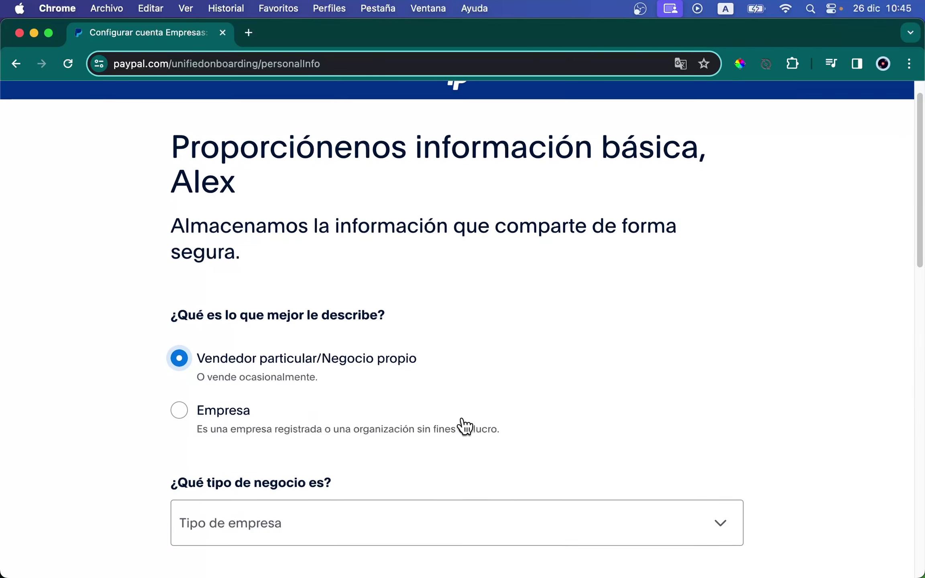
pyautogui.scroll(-3, 466, 420)
pyautogui.click(493, 397)
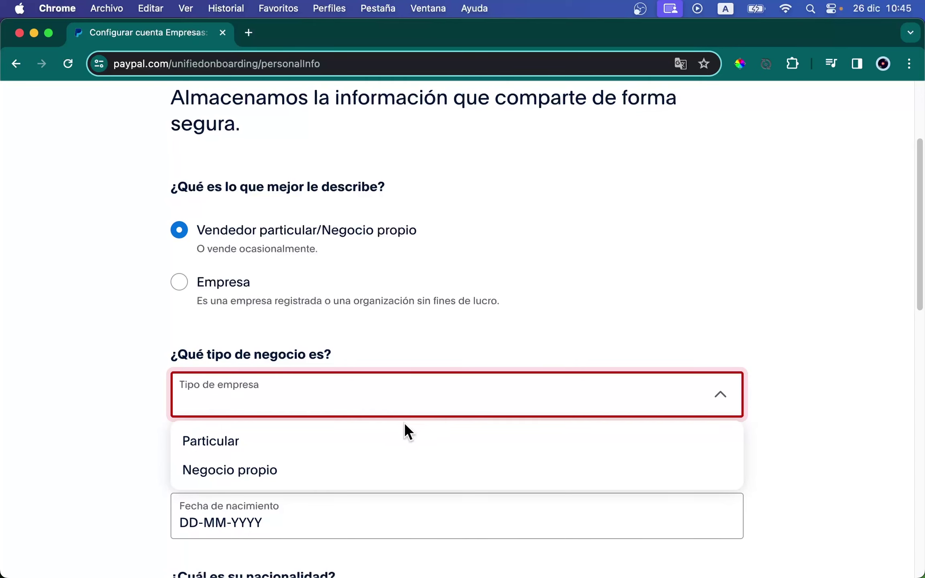
pyautogui.click(378, 442)
pyautogui.scroll(-4, 370, 436)
# Enter the date of birth and set nationality to Bolivia.
pyautogui.click(361, 432)
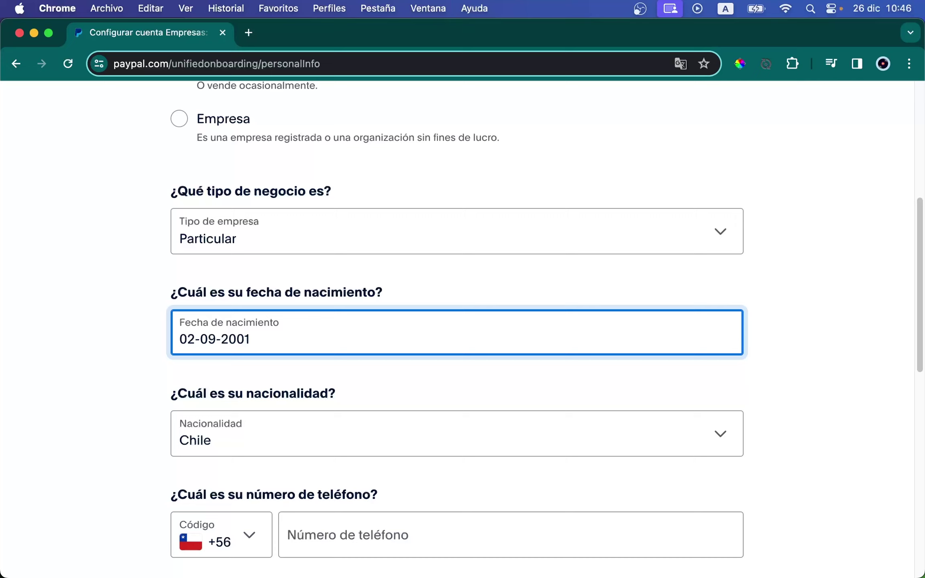
pyautogui.click(365, 292)
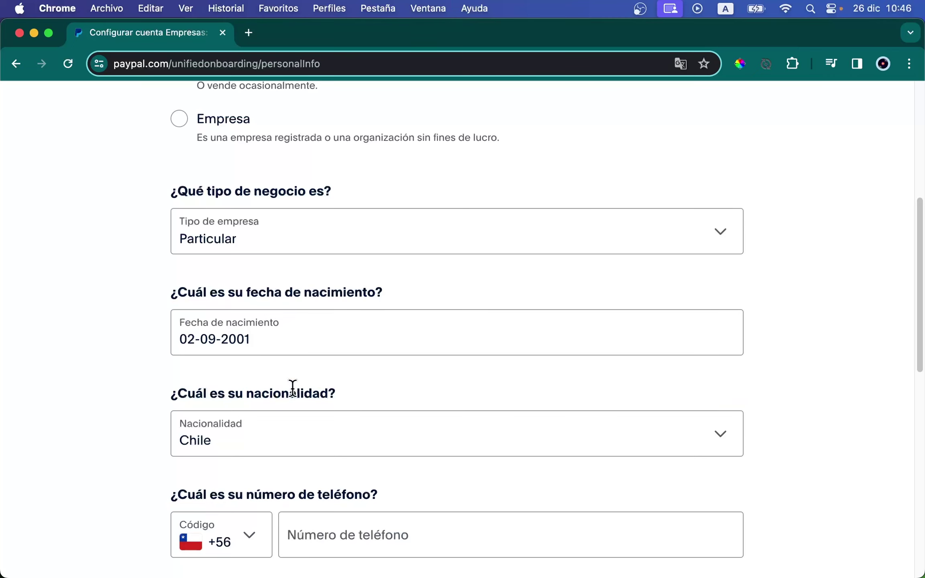
pyautogui.scroll(-4, 297, 388)
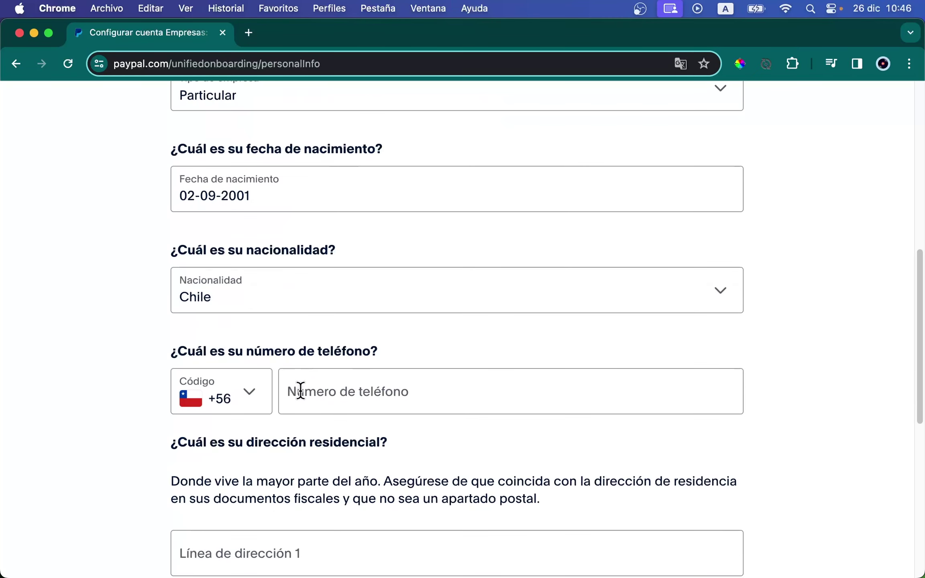
pyautogui.click(350, 303)
pyautogui.click(484, 374)
# Pick the BO +591 country code and enter the phone number.
pyautogui.scroll(-1, 483, 374)
pyautogui.click(244, 377)
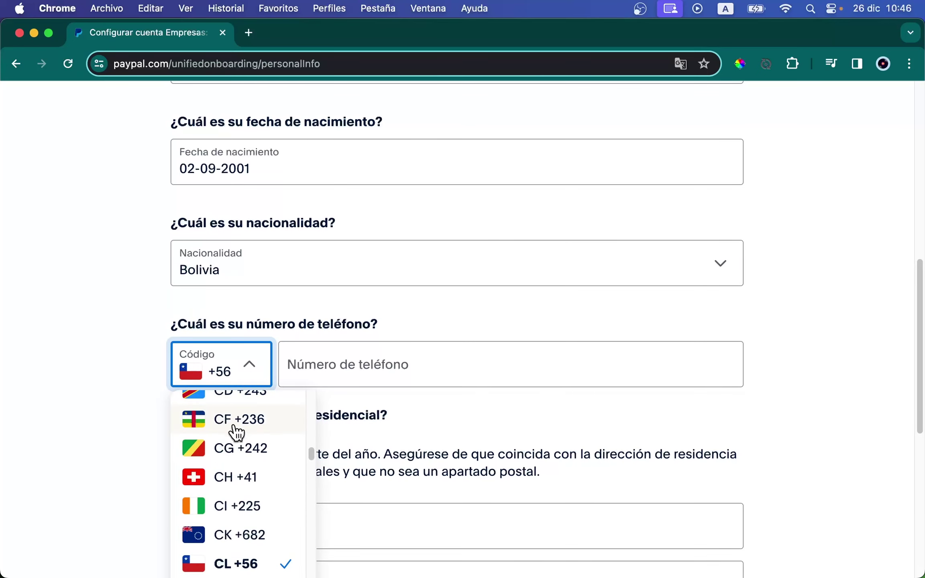
pyautogui.scroll(-1, 237, 432)
pyautogui.scroll(20, 231, 438)
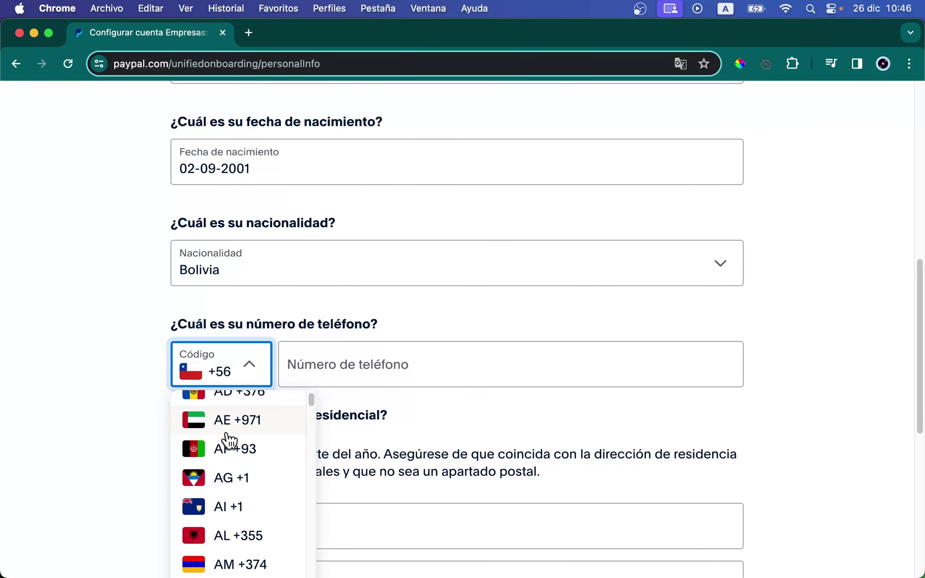
pyautogui.scroll(-10, 227, 438)
pyautogui.click(225, 385)
pyautogui.click(375, 319)
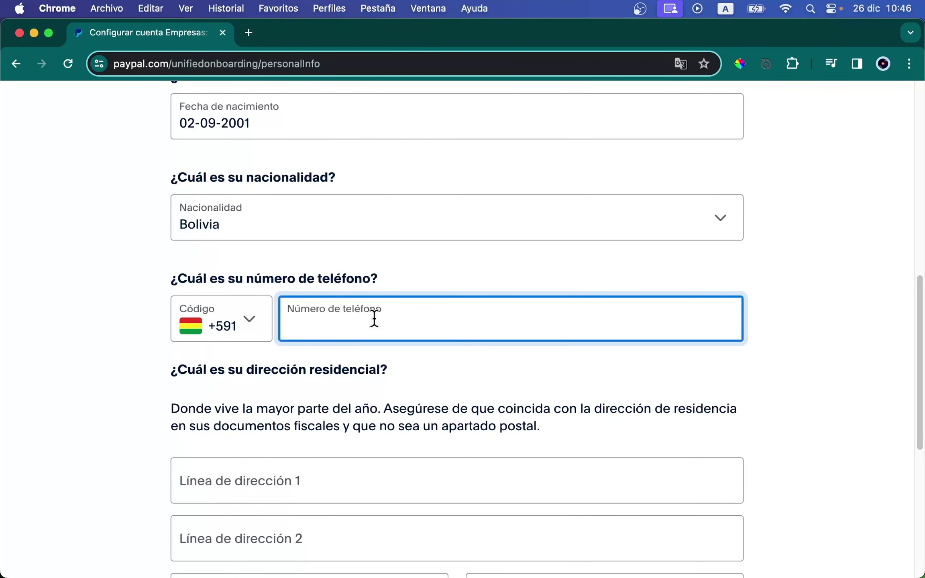
pyautogui.click(406, 366)
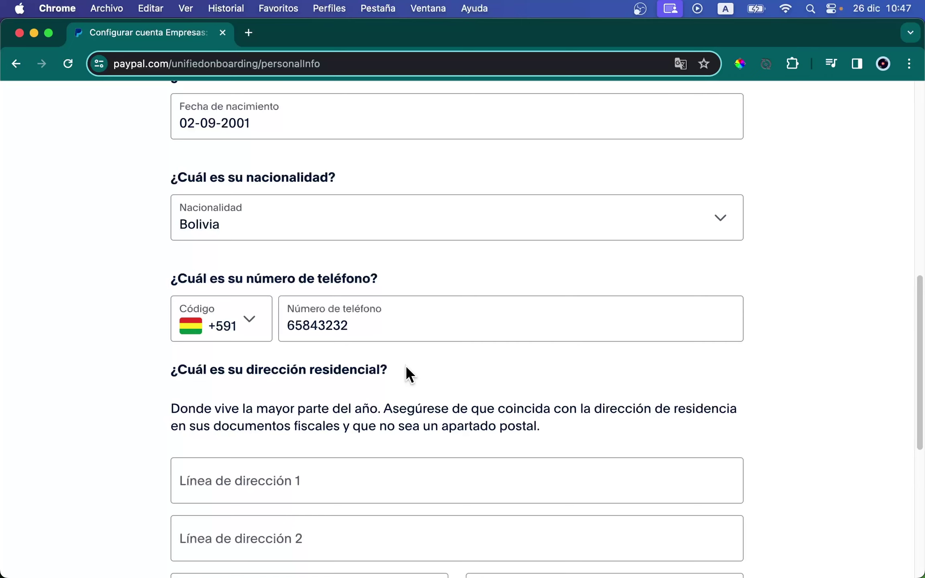
# Fill in the address line and postal code, keep the region, and continue.
pyautogui.write('moneda')
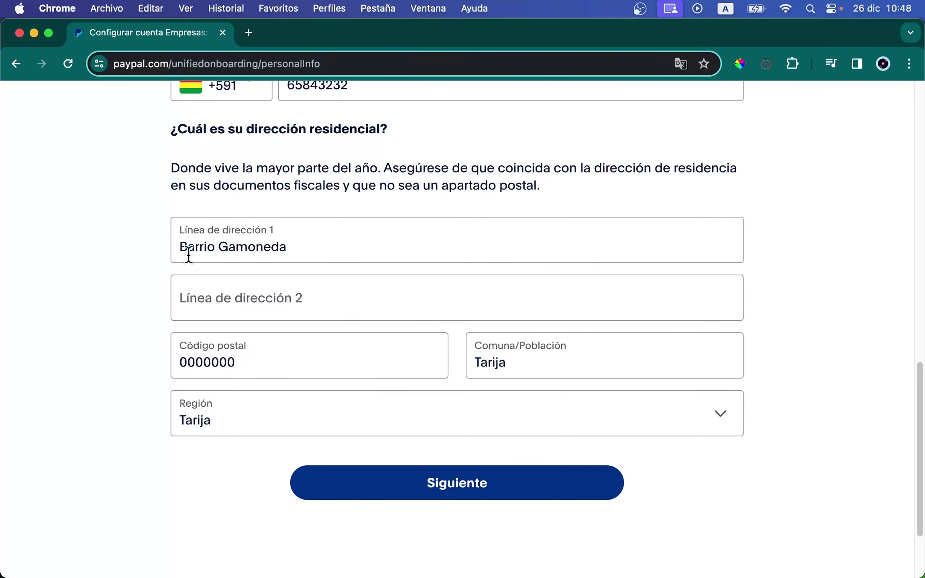
pyautogui.click(180, 363)
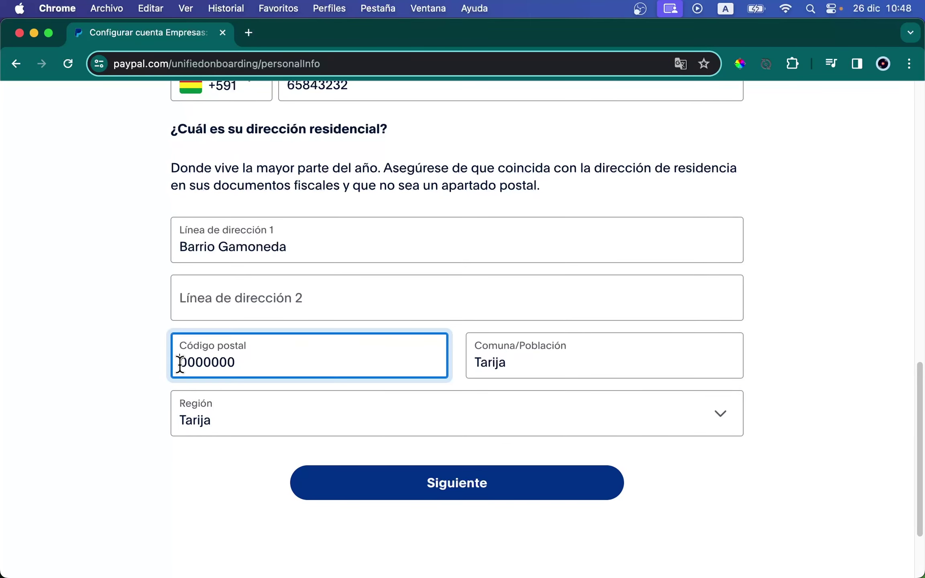
pyautogui.click(247, 366)
pyautogui.click(265, 418)
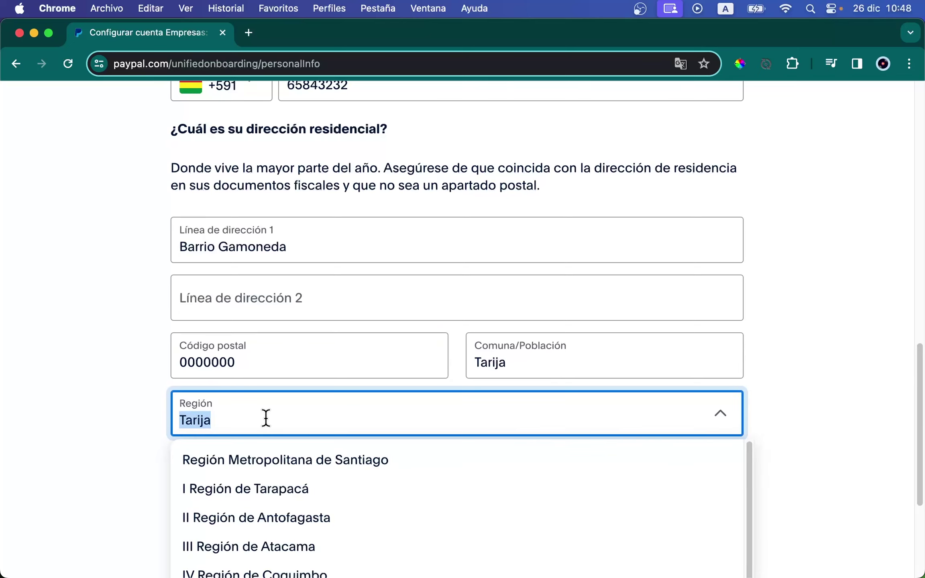
pyautogui.scroll(-3, 320, 496)
pyautogui.scroll(3, 320, 495)
pyautogui.click(165, 409)
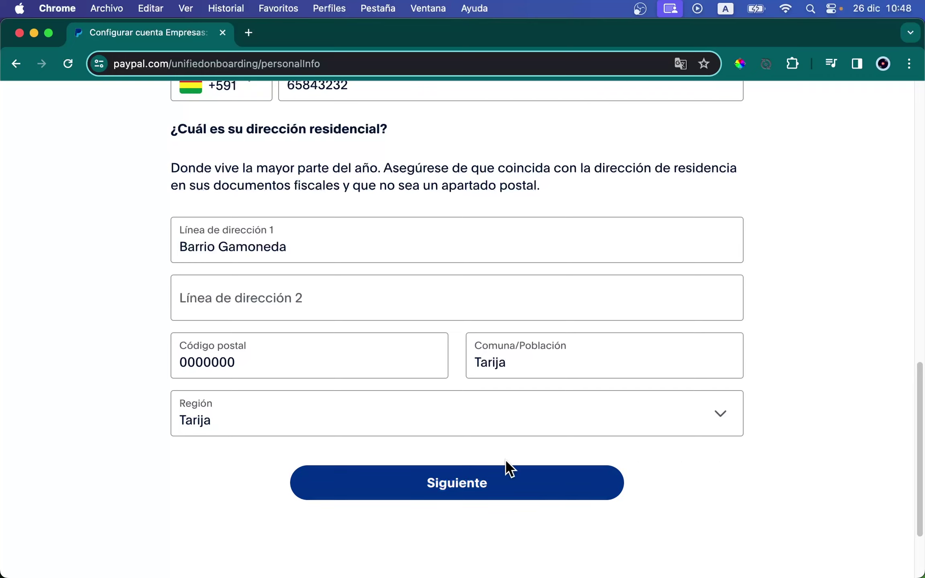
pyautogui.click(436, 482)
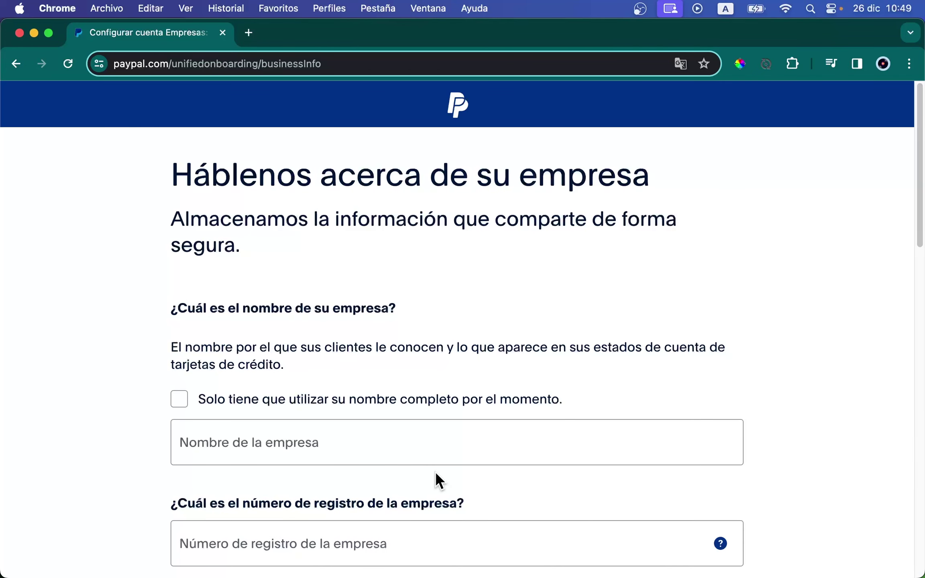
# Tick 'Solo tiene que utilizar su nombre completo' so the company name uses the owner's full name.
pyautogui.scroll(-1, 306, 421)
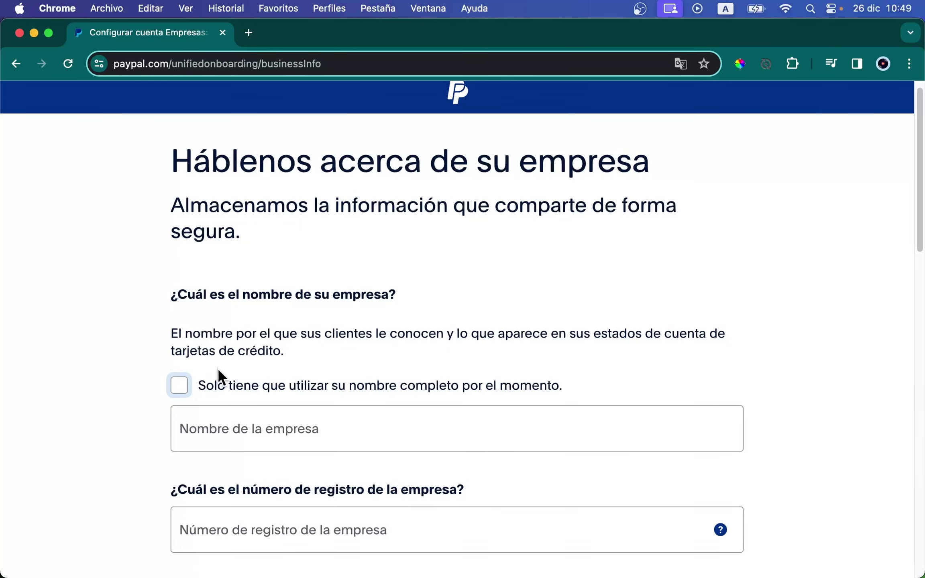
pyautogui.click(180, 385)
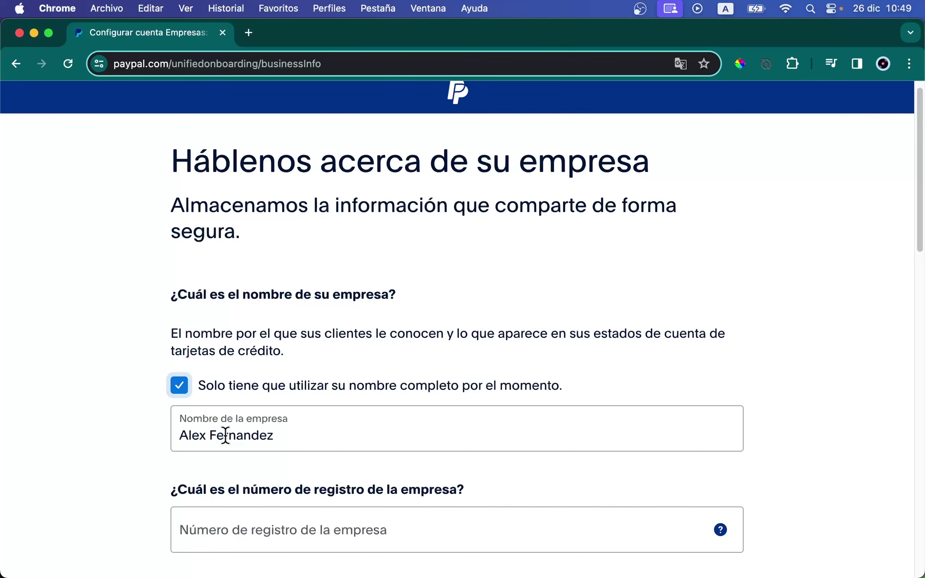
pyautogui.scroll(-1, 225, 435)
pyautogui.scroll(-3, 226, 435)
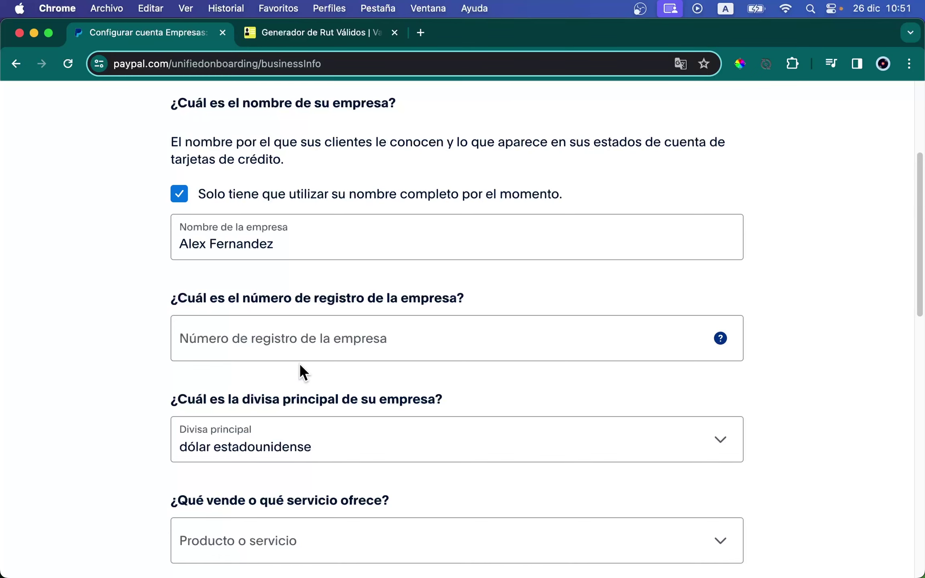
pyautogui.click(308, 37)
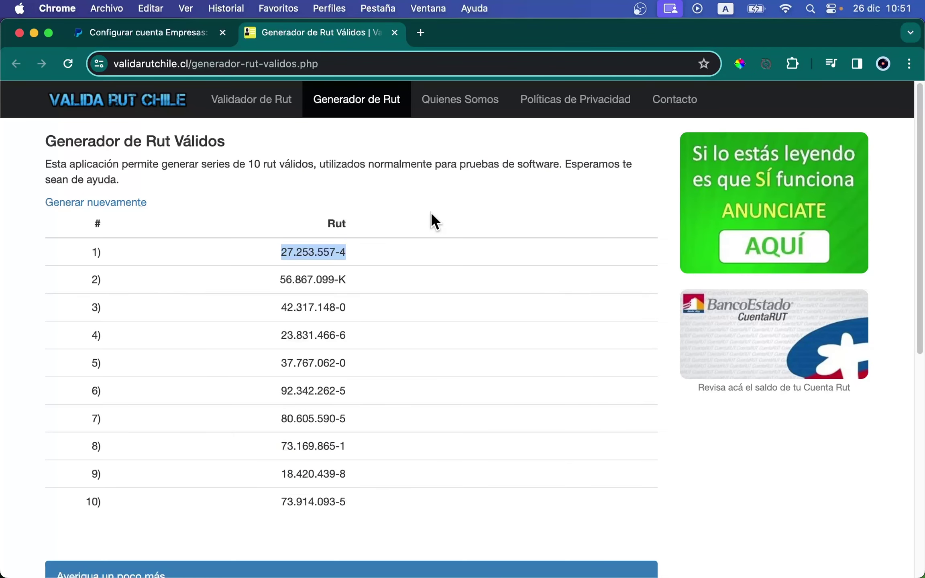
# Regenerate the valid RUT list and paste the first RUT into Número de registro.
pyautogui.scroll(-3, 431, 211)
pyautogui.scroll(3, 418, 223)
pyautogui.click(137, 205)
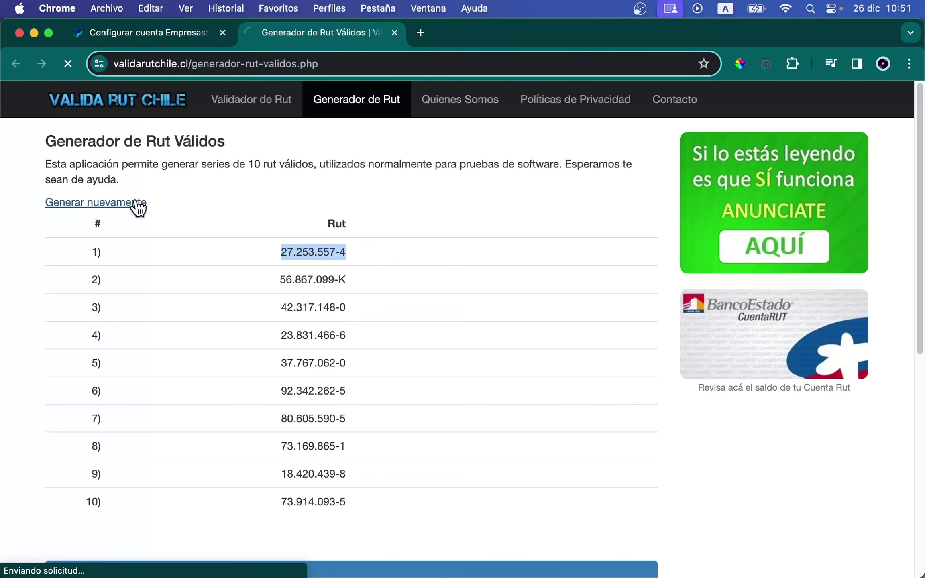
pyautogui.moveTo(346, 252); pyautogui.dragTo(280, 254)
pyautogui.press('super+c')
pyautogui.rightClick(284, 257)
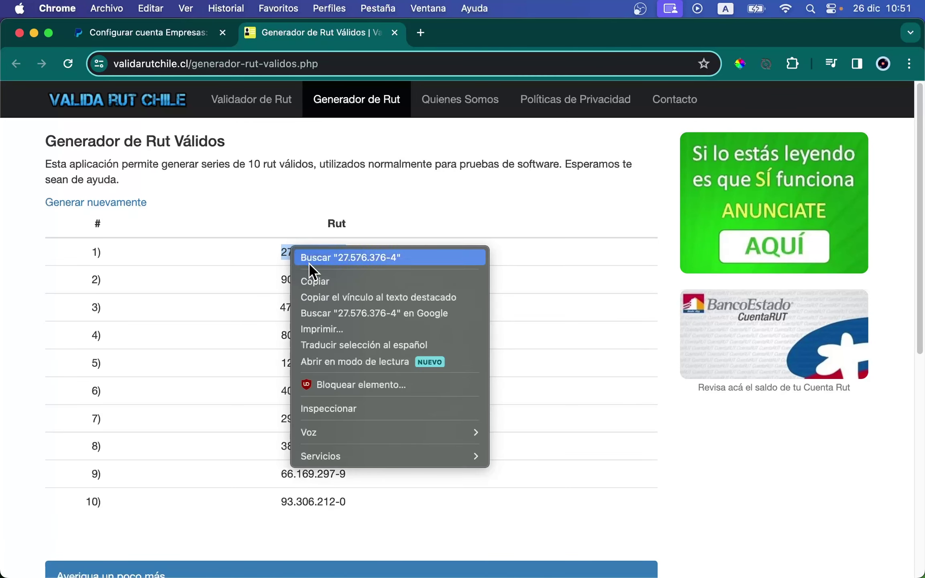
pyautogui.click(309, 281)
pyautogui.click(149, 32)
pyautogui.press('super+v')
# Remove the dots and dash from the registration number, leaving digits only.
pyautogui.press('Left')
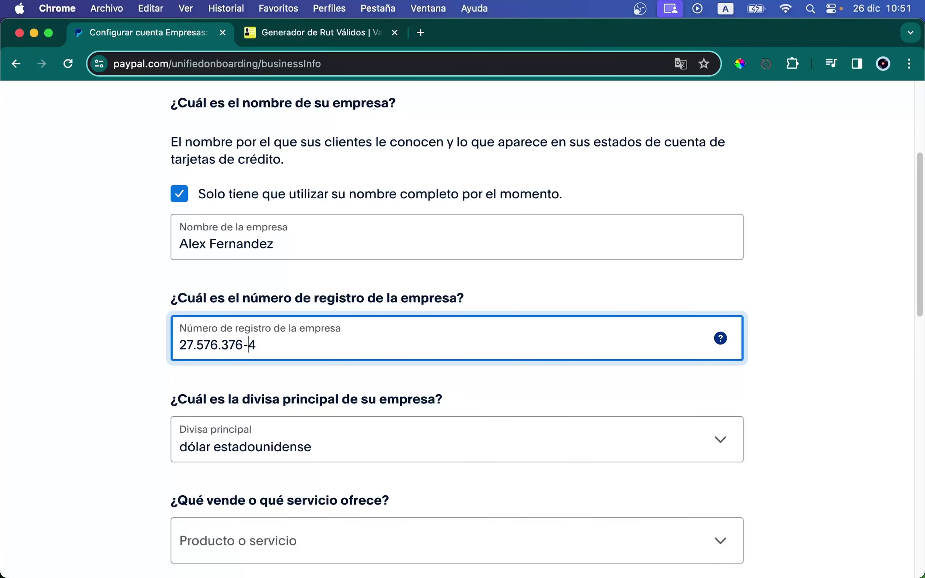
pyautogui.press('BackSpace')
pyautogui.press('Left')
pyautogui.press('Left')
pyautogui.press('Left')
pyautogui.press('BackSpace')
pyautogui.press('Left')
pyautogui.press('Left')
pyautogui.press('Left')
pyautogui.press('BackSpace')
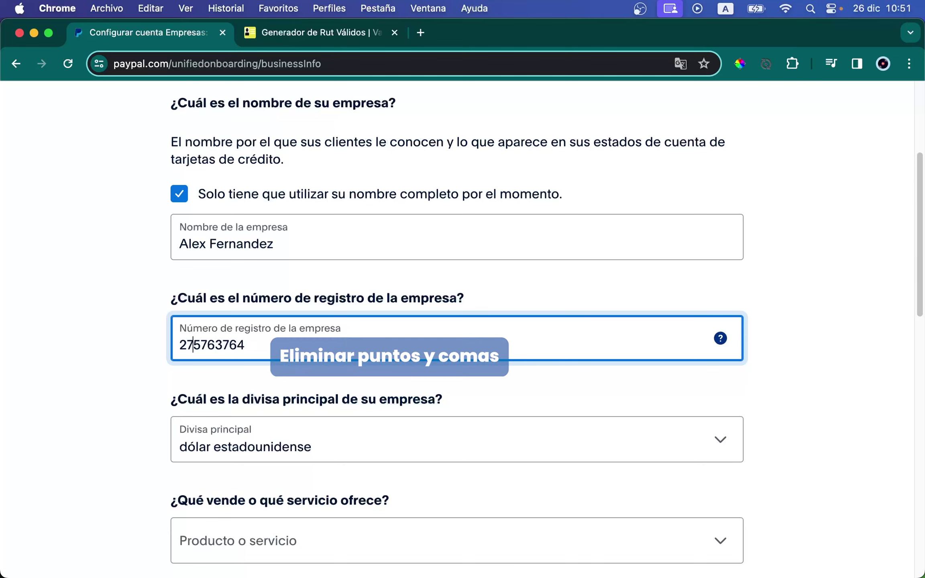
# Keep US dollar as currency, choose Servicios profesionales, and answer No to having a website.
pyautogui.scroll(-3, 489, 299)
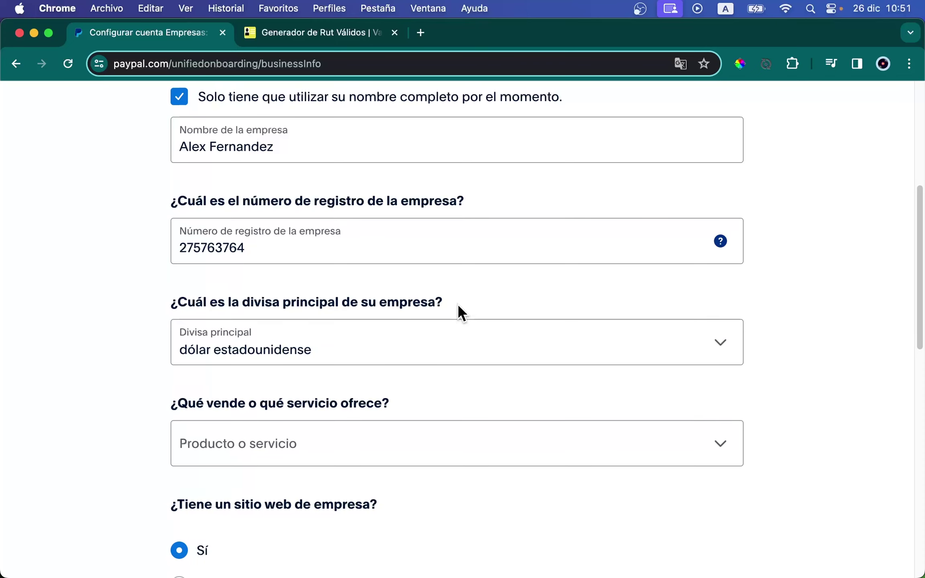
pyautogui.scroll(-2, 457, 304)
pyautogui.click(369, 279)
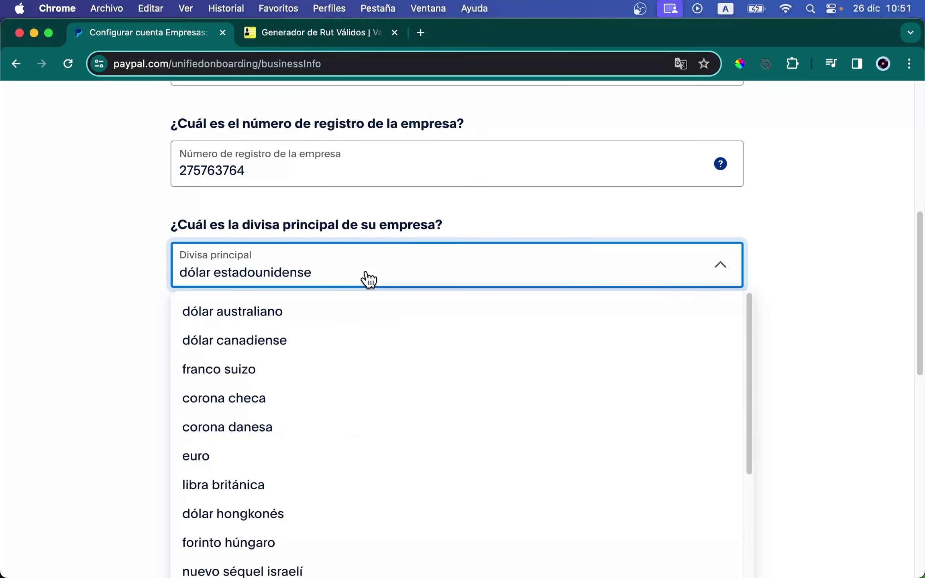
pyautogui.click(94, 270)
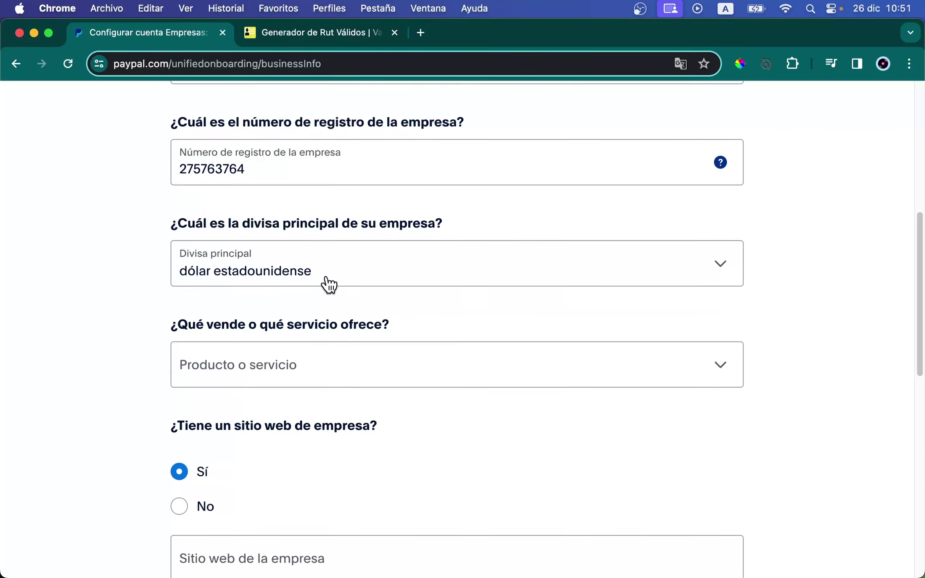
pyautogui.scroll(-1, 329, 285)
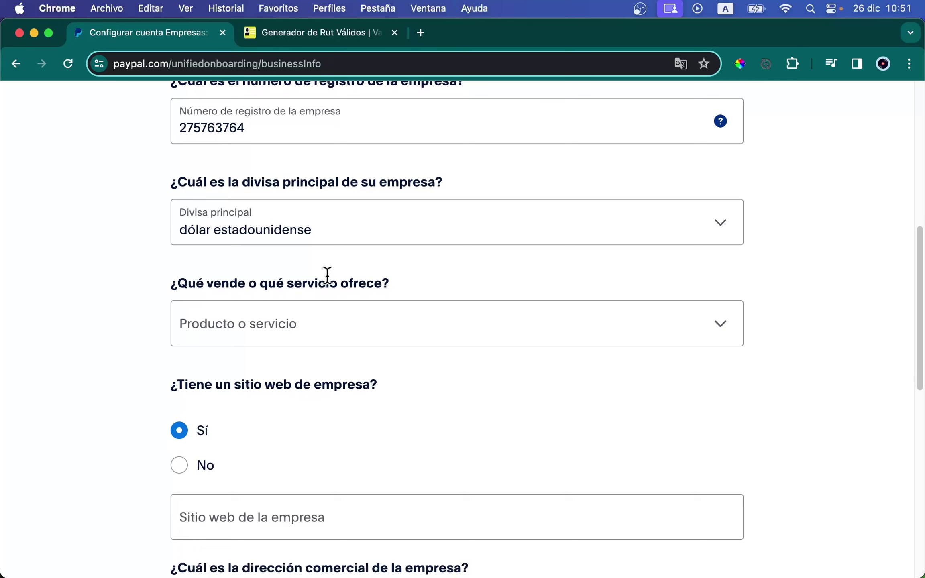
pyautogui.click(312, 317)
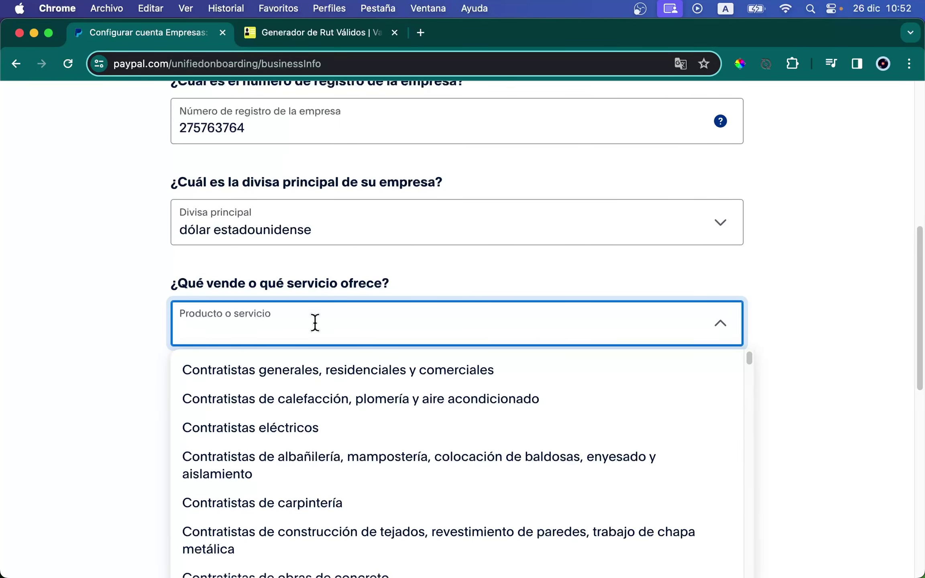
pyautogui.write('servicios pro')
pyautogui.click(298, 371)
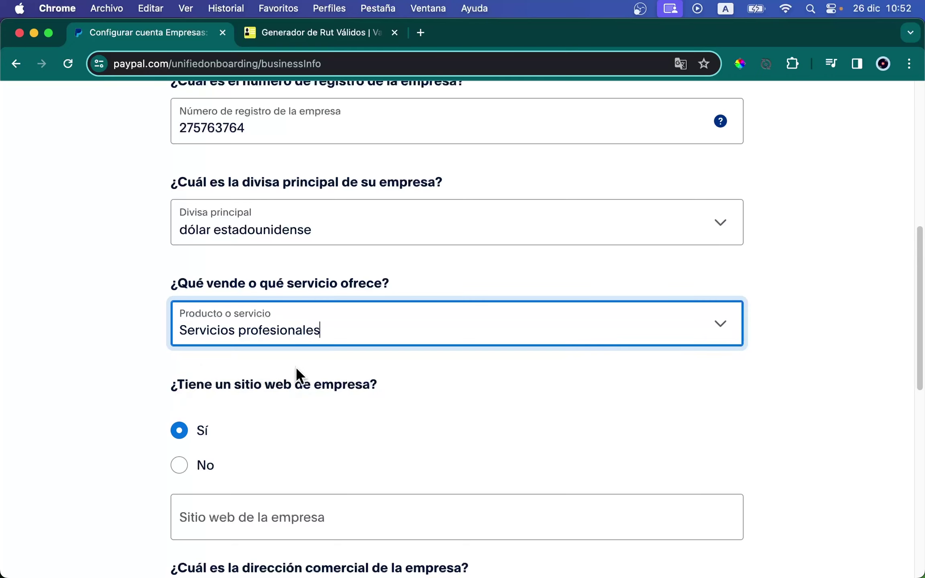
pyautogui.scroll(-3, 241, 361)
pyautogui.click(212, 373)
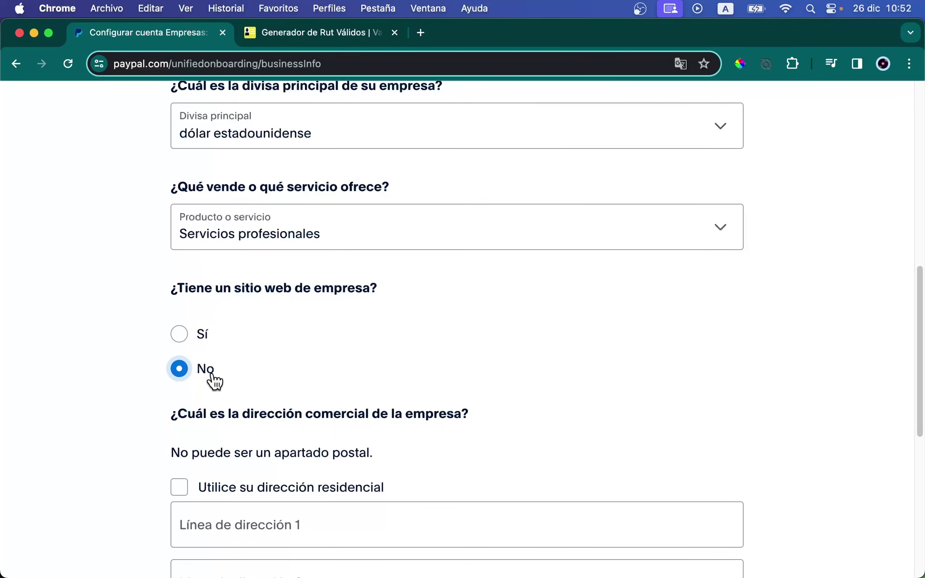
pyautogui.scroll(-3, 214, 381)
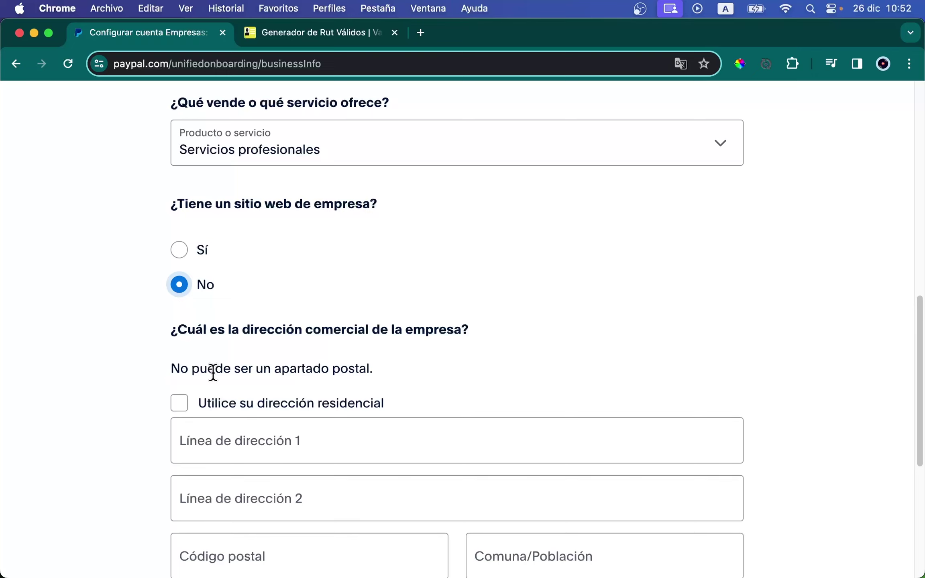
pyautogui.scroll(-2, 281, 354)
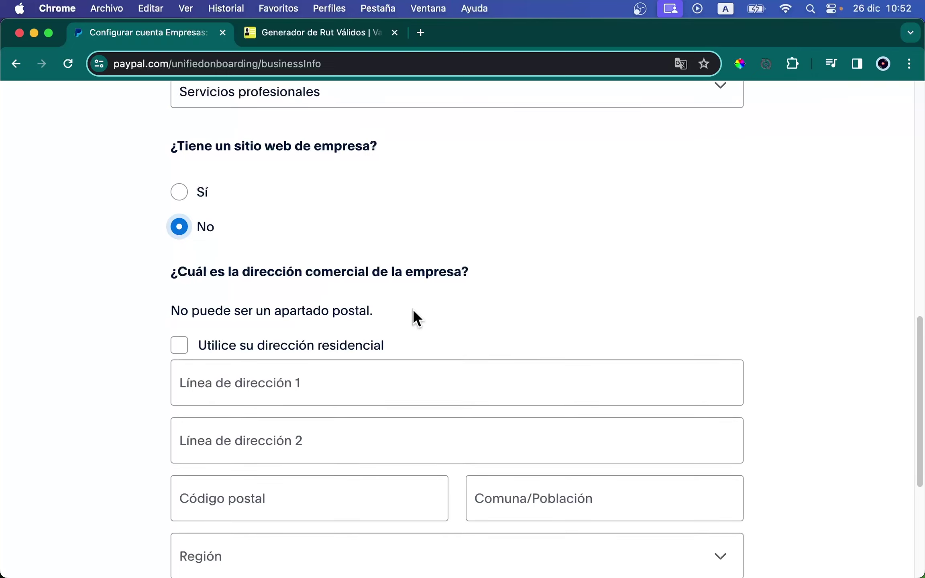
# Use the residential address as the business address and set the region to Tarija.
pyautogui.click(179, 346)
pyautogui.scroll(-1, 492, 364)
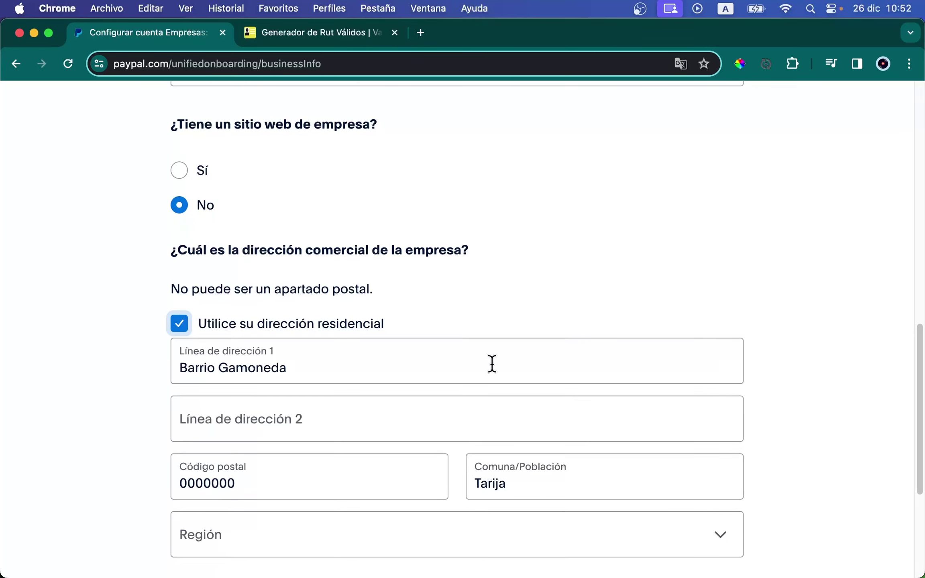
pyautogui.scroll(-2, 491, 363)
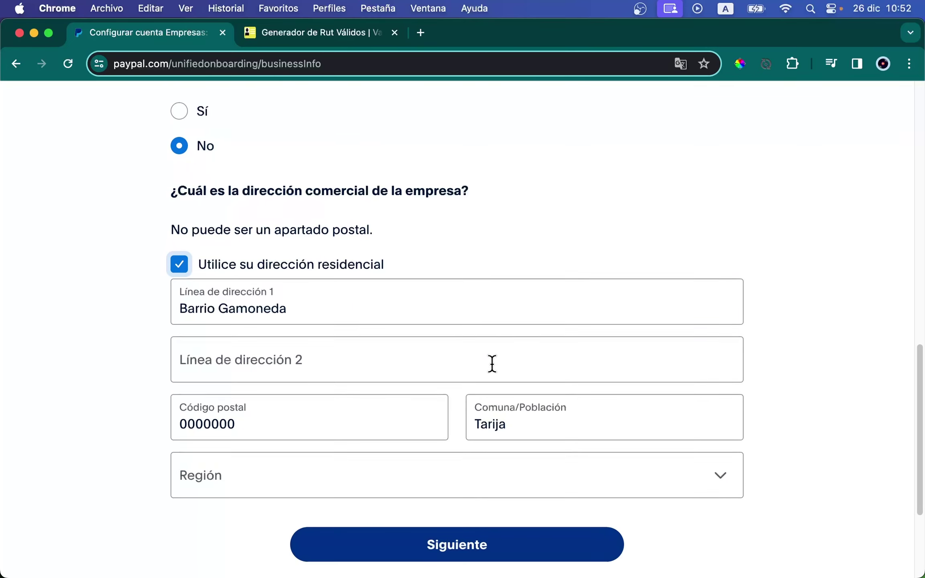
pyautogui.click(181, 473)
pyautogui.write('T')
pyautogui.press('BackSpace')
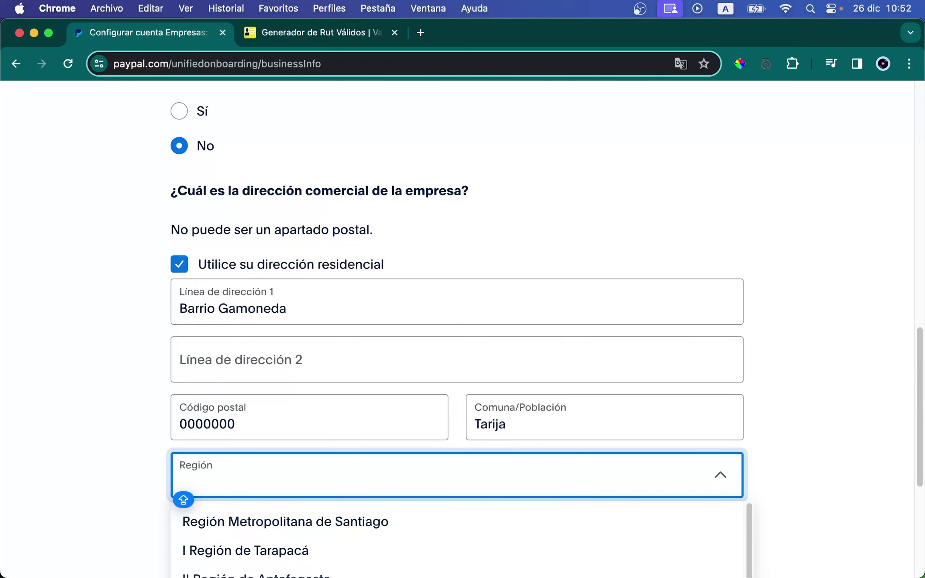
pyautogui.write('Ta')
pyautogui.press('Escape')
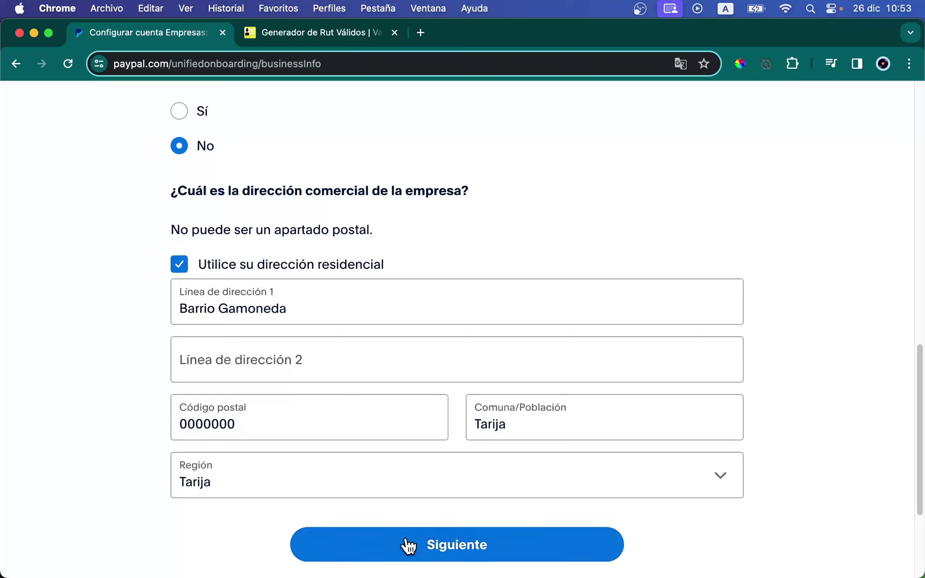
pyautogui.scroll(1, 409, 546)
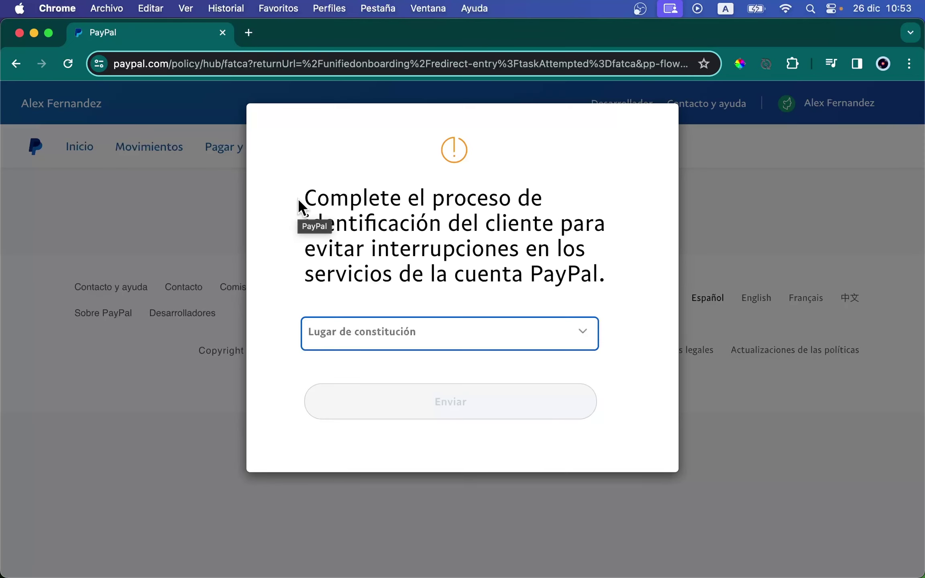
# Choose Bolivia as the Lugar de constitución and send it.
pyautogui.moveTo(304, 196); pyautogui.dragTo(603, 277)
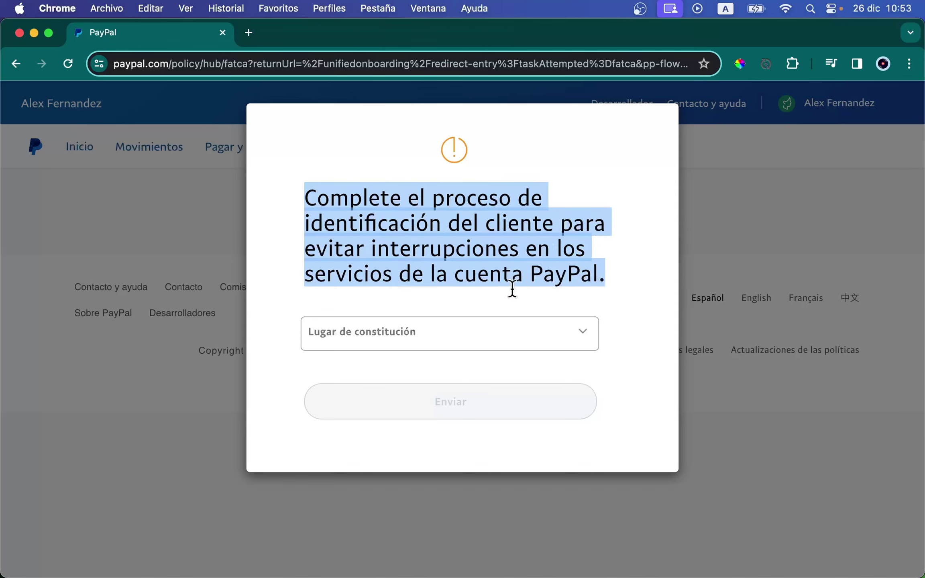
pyautogui.click(487, 305)
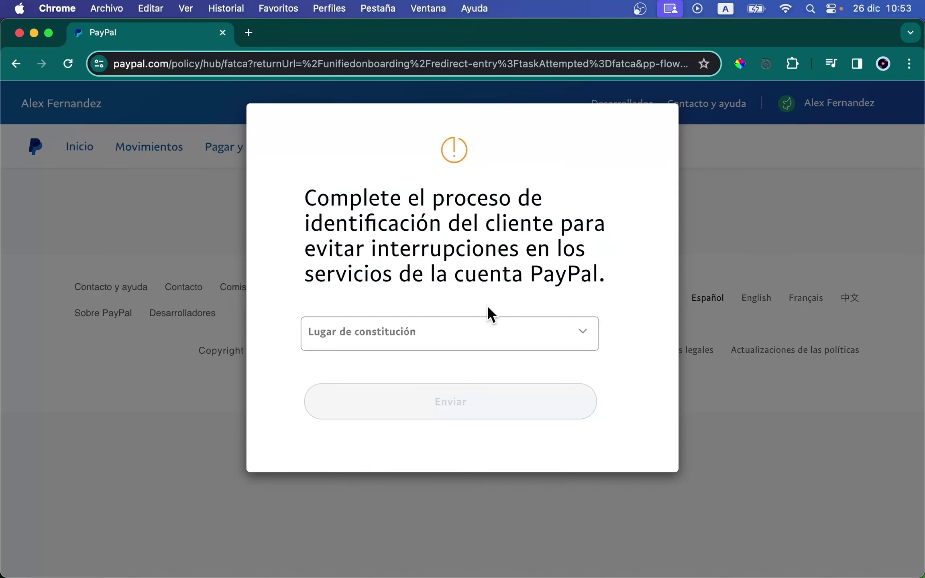
pyautogui.click(473, 335)
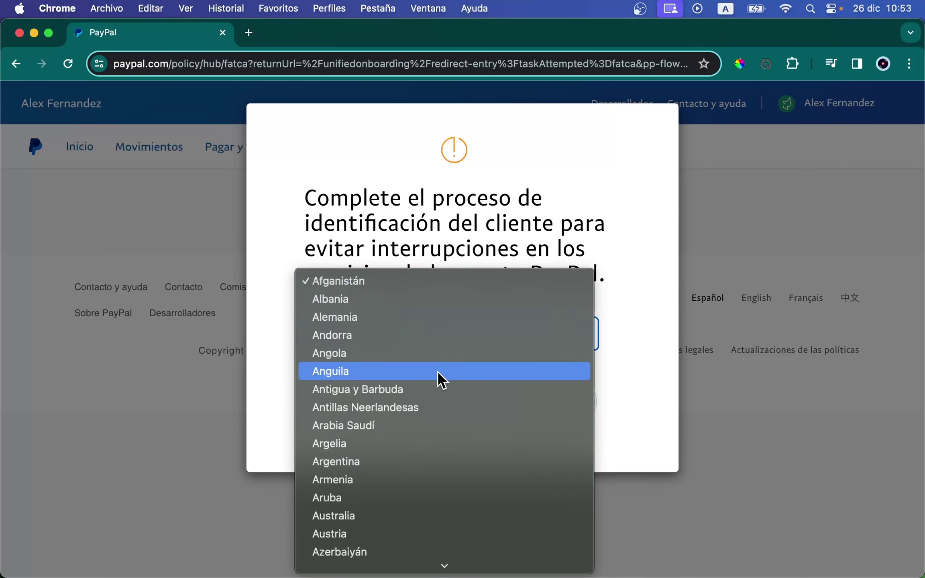
pyautogui.scroll(-8, 437, 370)
pyautogui.click(399, 407)
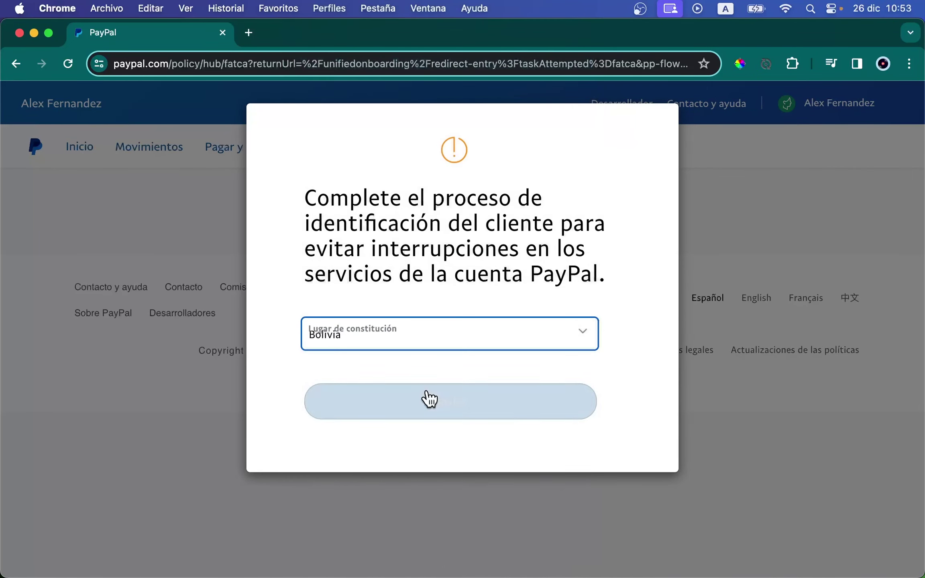
pyautogui.click(474, 401)
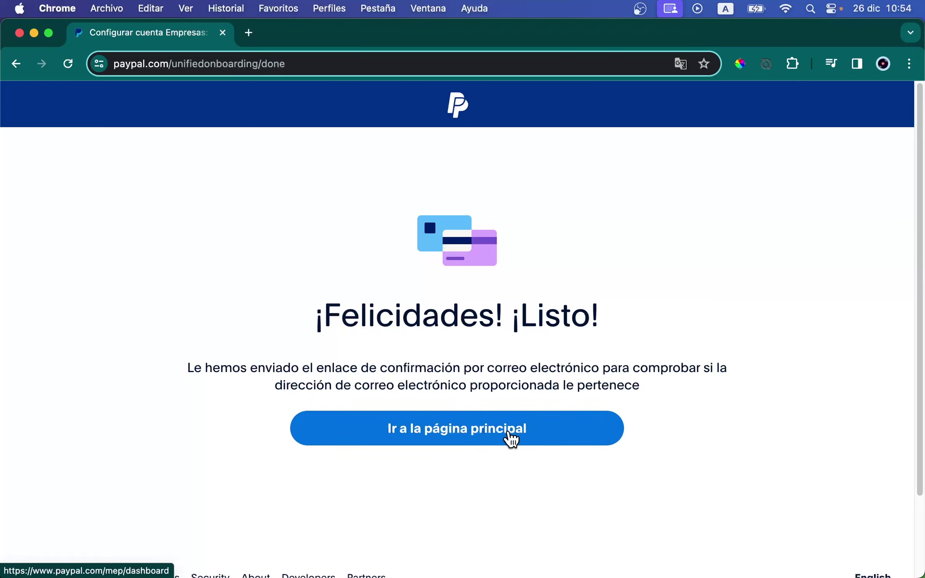
# Go to the PayPal account home page from the congratulations screen.
pyautogui.click(510, 437)
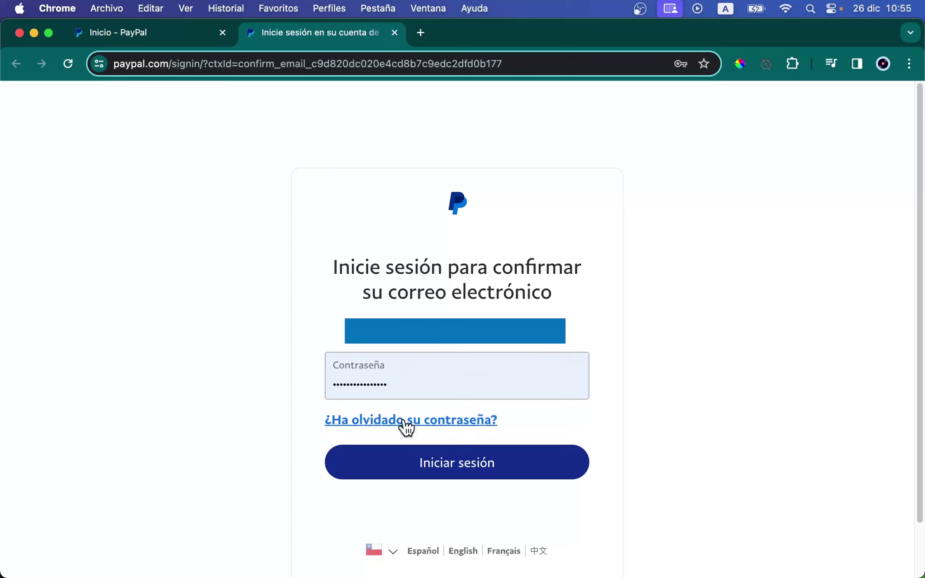
# Sign in to confirm the account's email, then continue to the dashboard showing $0,00 USD.
pyautogui.click(448, 459)
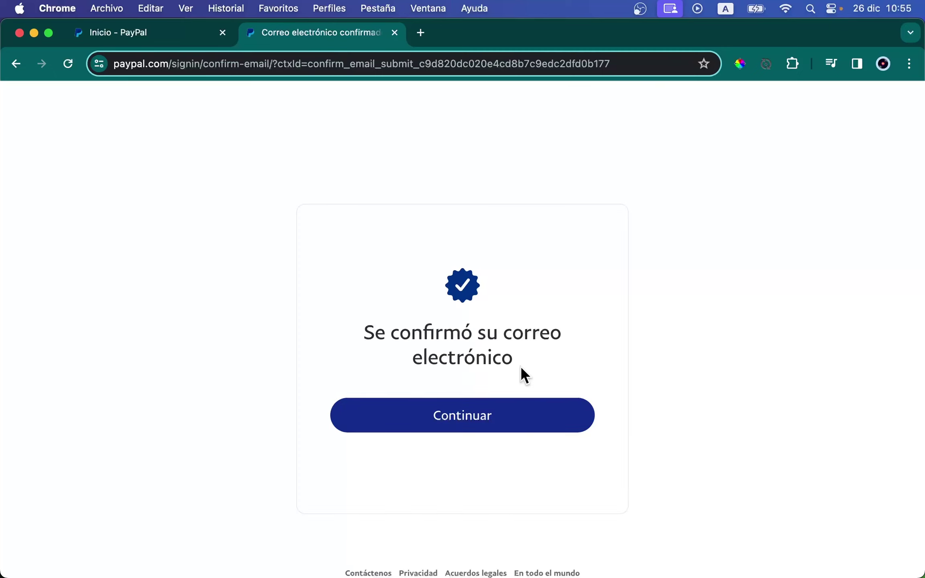
pyautogui.click(497, 414)
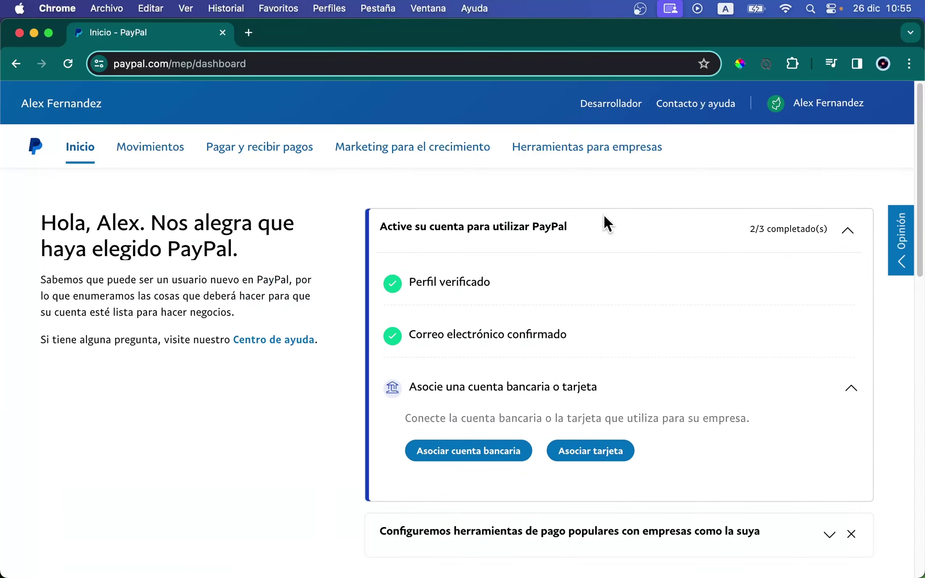
# Scroll through the dashboard and collapse the 'Active su cuenta para utilizar PayPal' checklist card.
pyautogui.scroll(-10, 604, 215)
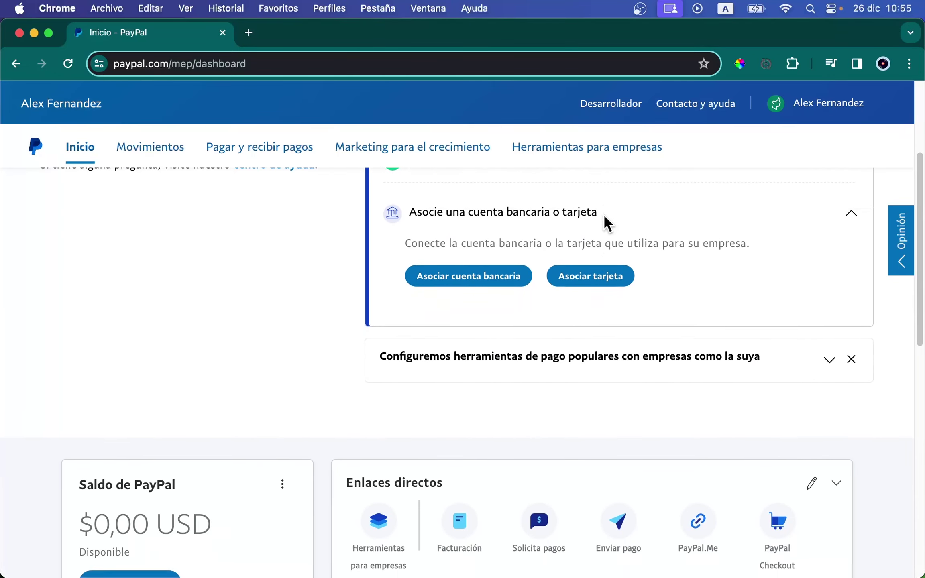
pyautogui.scroll(-8, 602, 214)
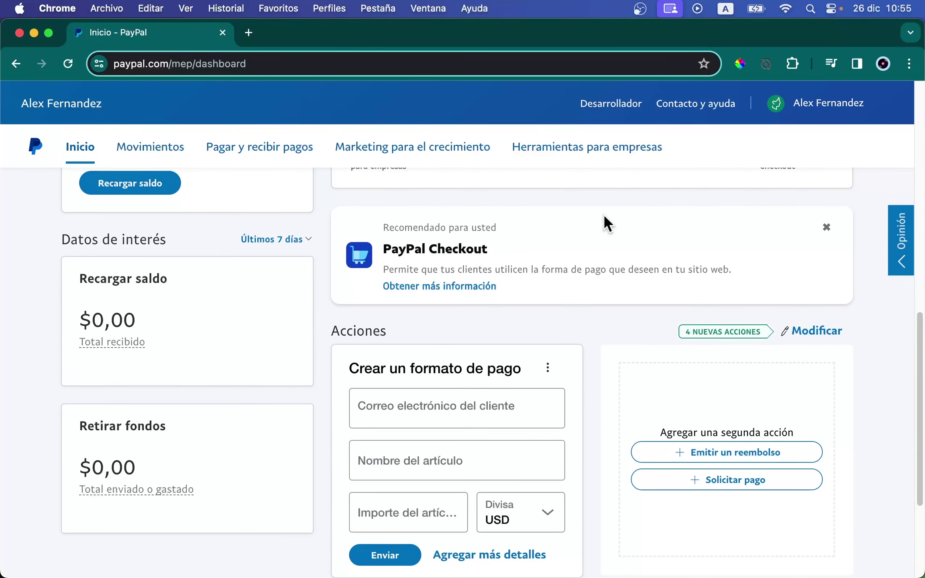
pyautogui.scroll(6, 603, 214)
pyautogui.scroll(2, 604, 217)
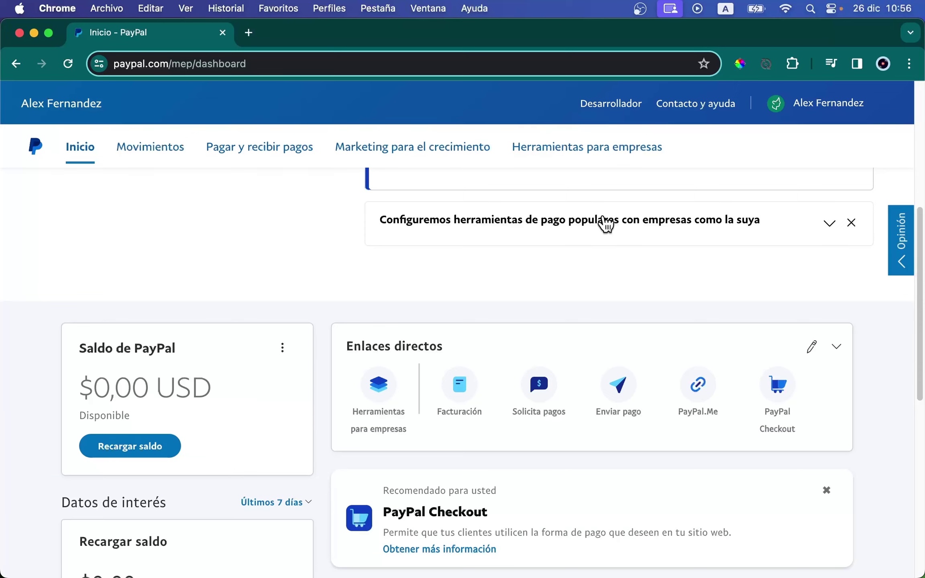
pyautogui.scroll(3, 605, 225)
pyautogui.click(846, 232)
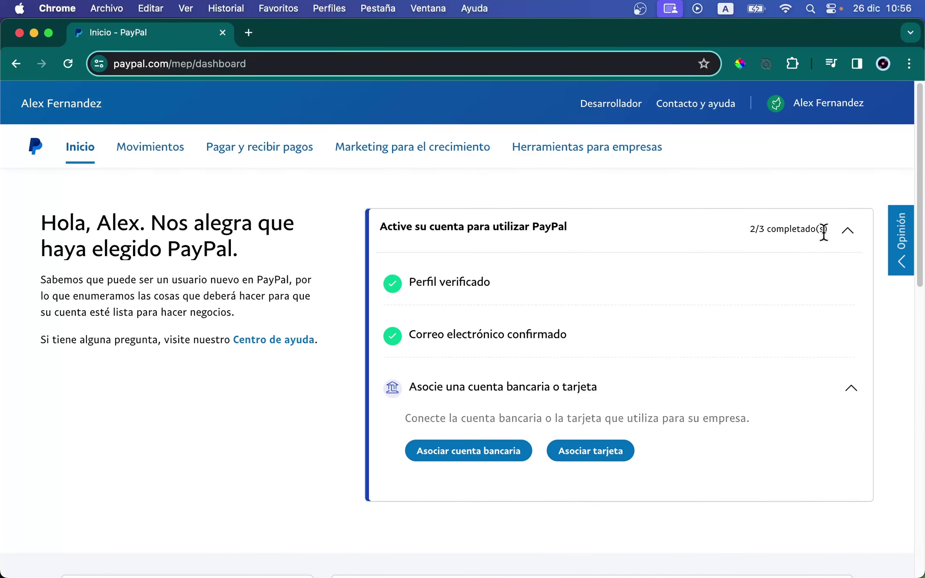
pyautogui.click(846, 232)
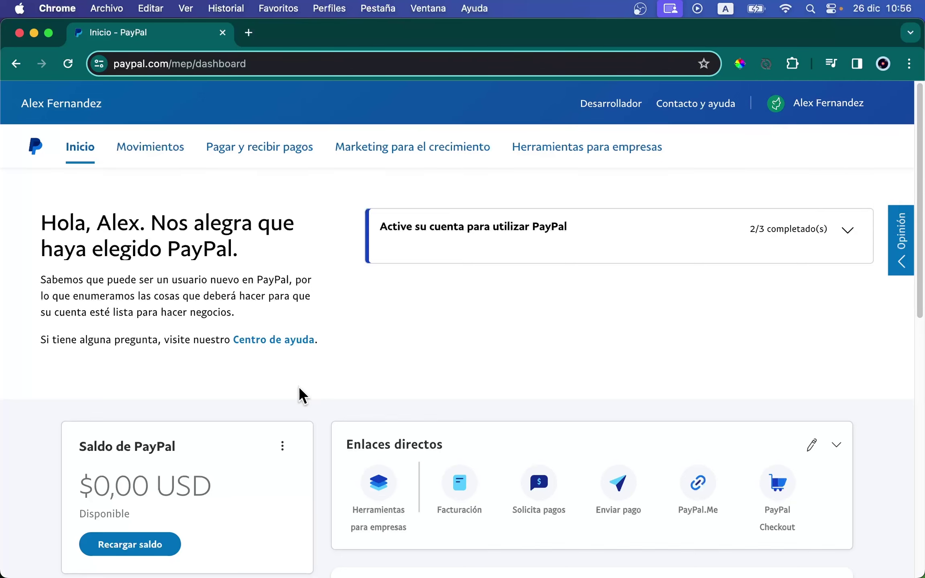
pyautogui.scroll(-3, 299, 387)
pyautogui.scroll(3, 299, 388)
pyautogui.scroll(-5, 299, 388)
pyautogui.scroll(-10, 299, 387)
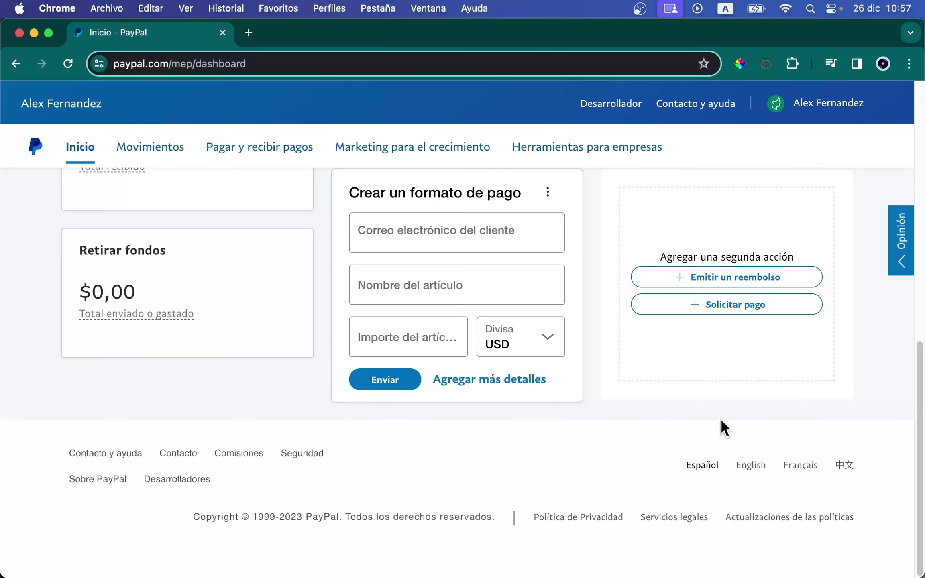
pyautogui.scroll(12, 845, 419)
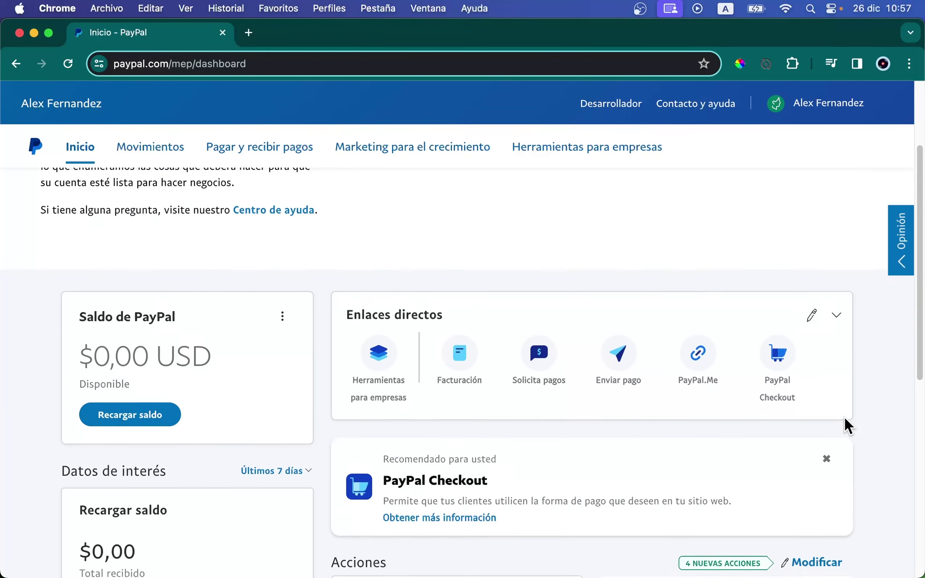
pyautogui.scroll(-10, 844, 416)
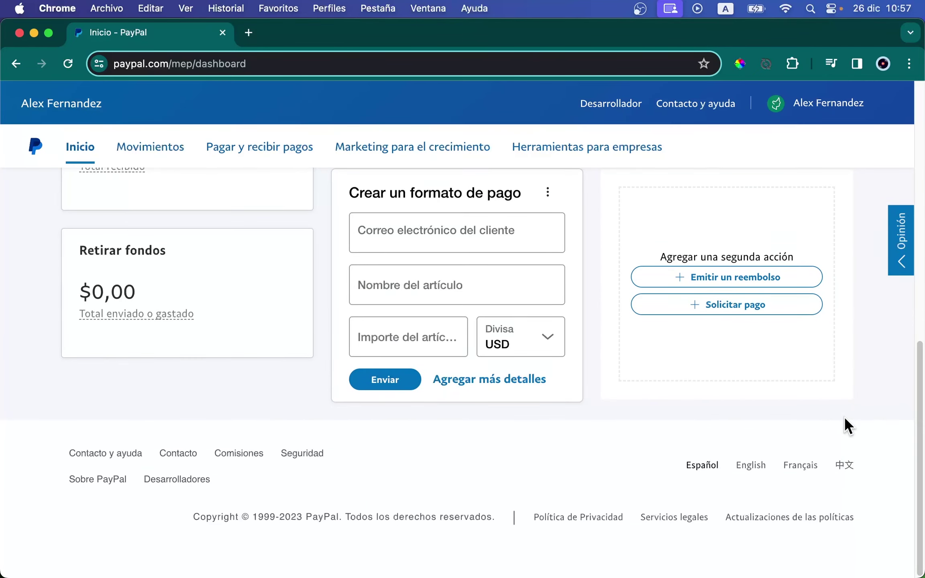
pyautogui.scroll(10, 844, 416)
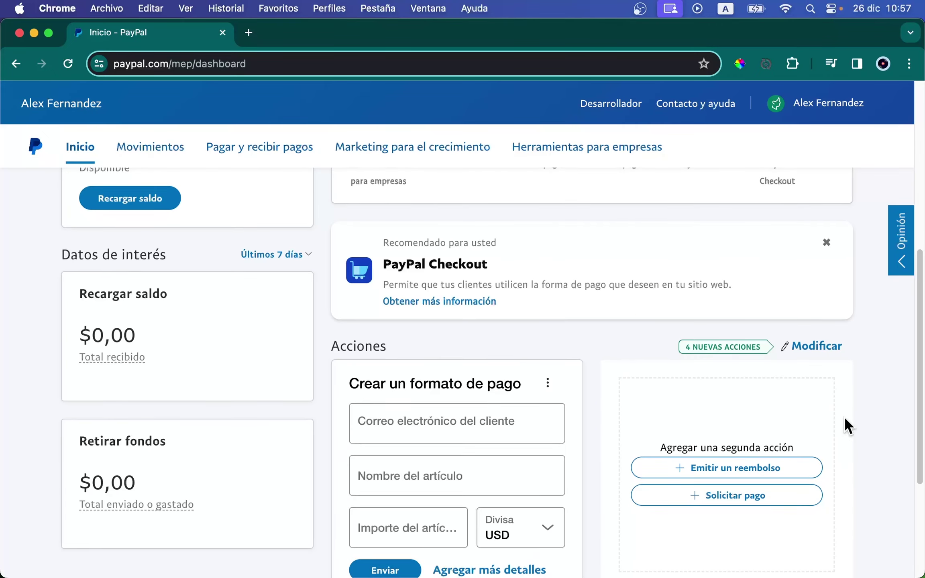
pyautogui.scroll(-10, 411, 303)
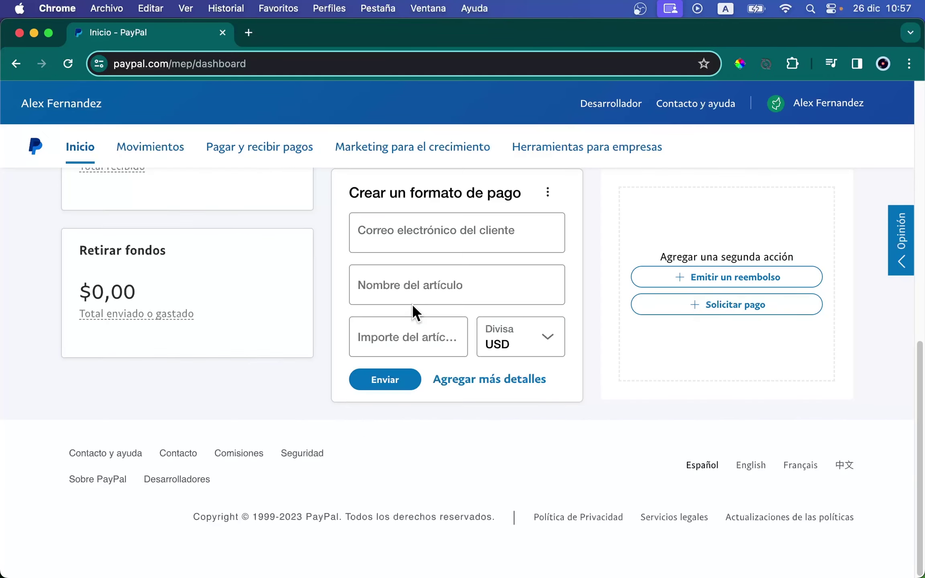
pyautogui.scroll(9, 411, 302)
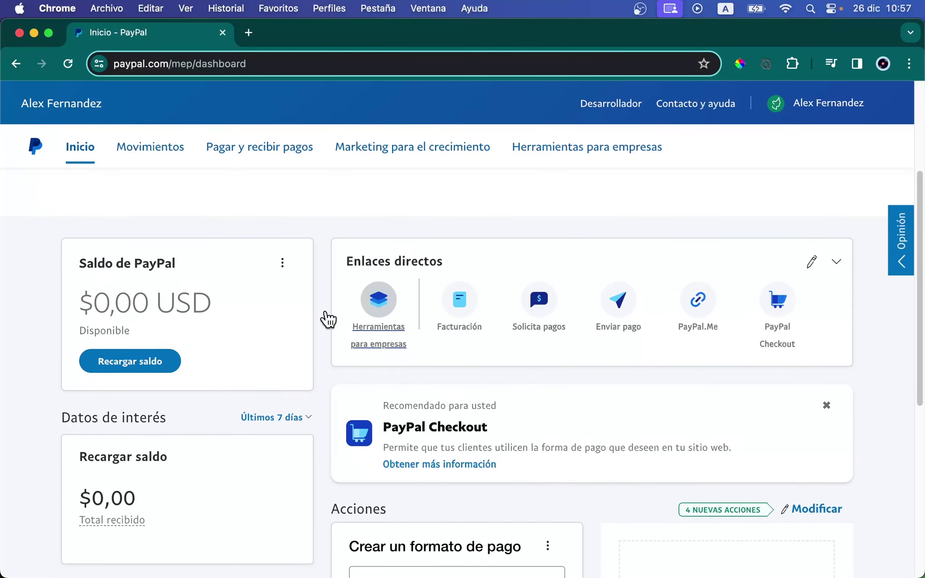
pyautogui.scroll(5, 401, 188)
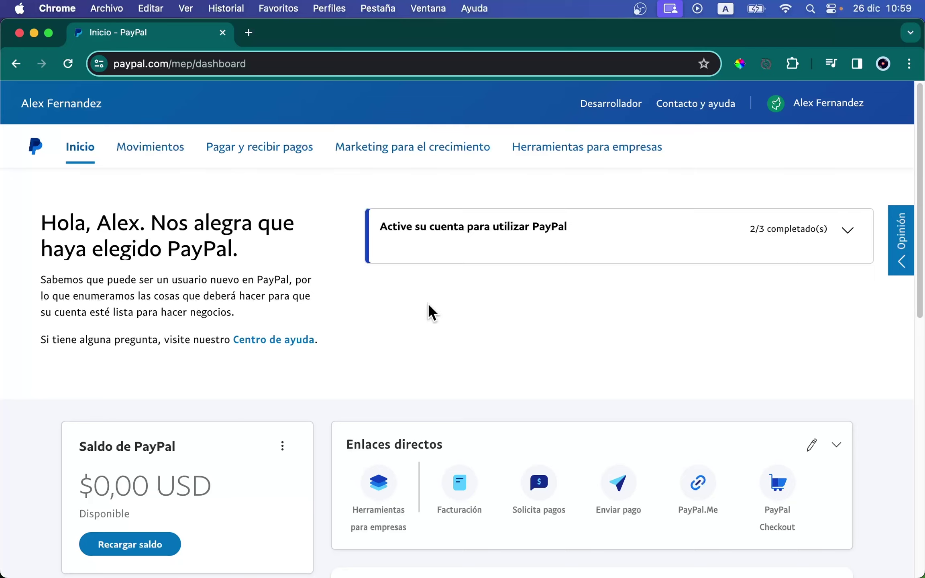
pyautogui.scroll(-4, 429, 303)
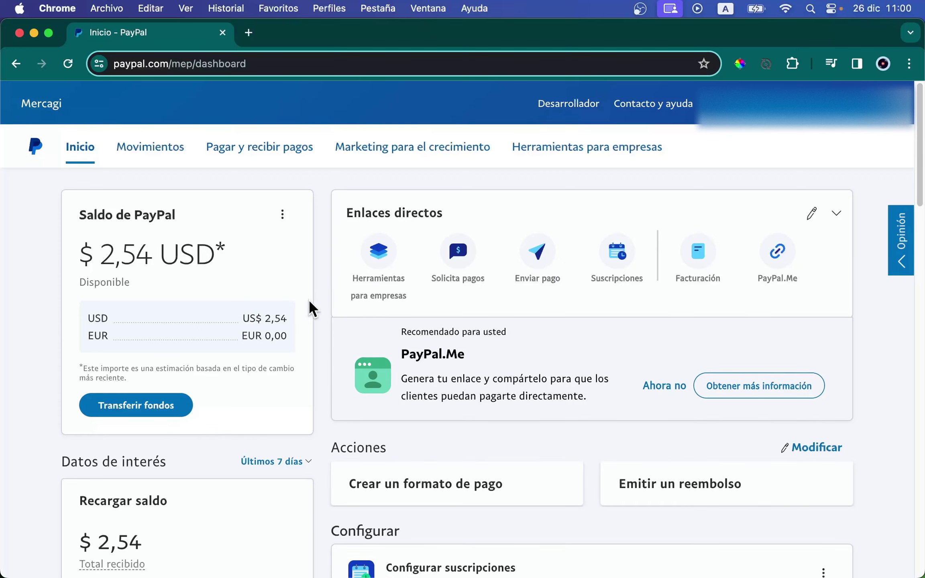
# Under Pagar y recibir pagos > Enviar pagos, choose the new business account's e-mail as recipient.
pyautogui.click(232, 149)
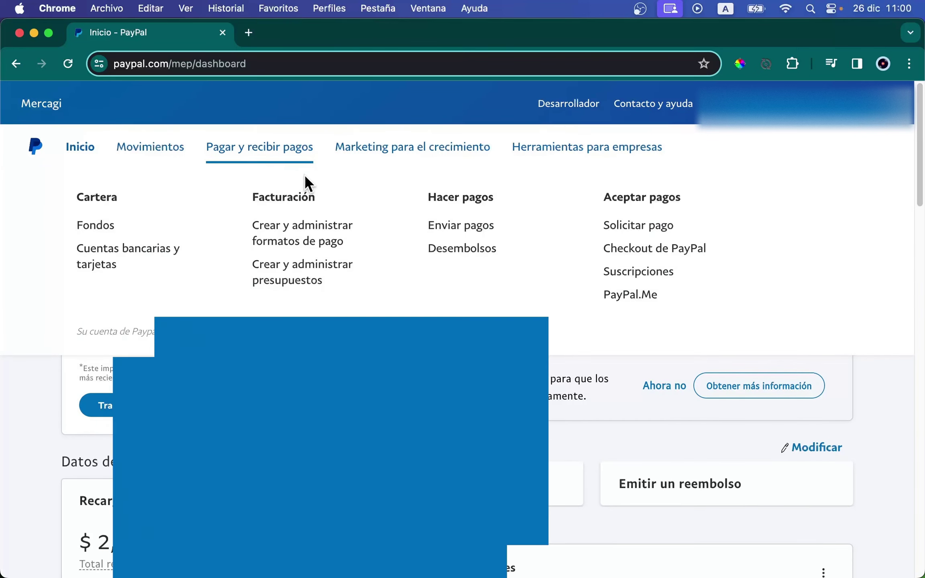
pyautogui.click(448, 228)
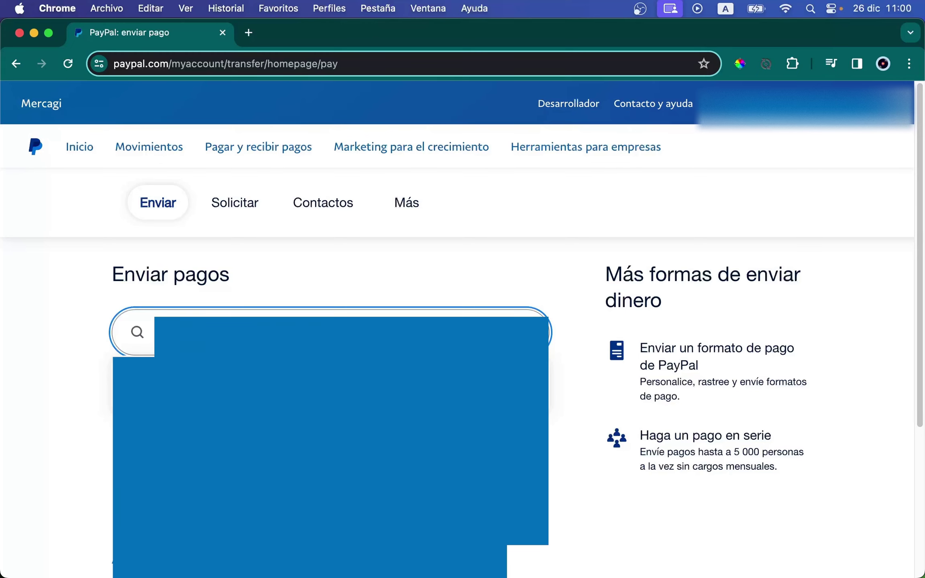
pyautogui.press('Return')
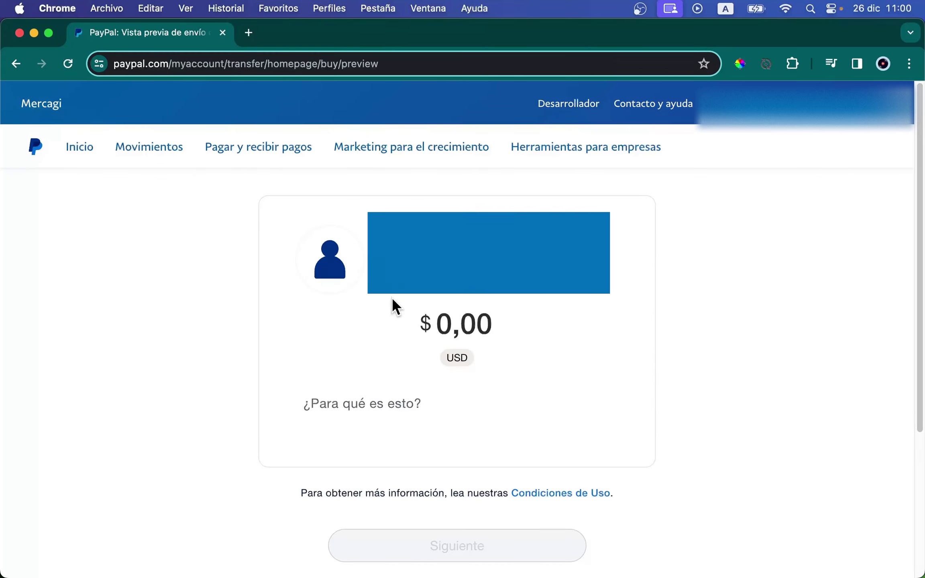
# Send a $0,01 USD payment funded from Saldo de PayPal (USD).
pyautogui.write('1')
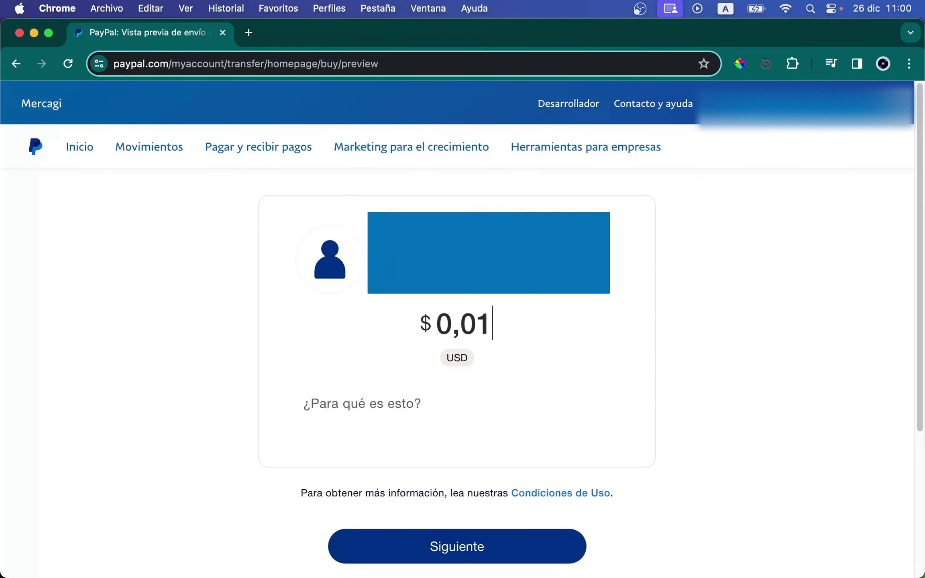
pyautogui.click(475, 545)
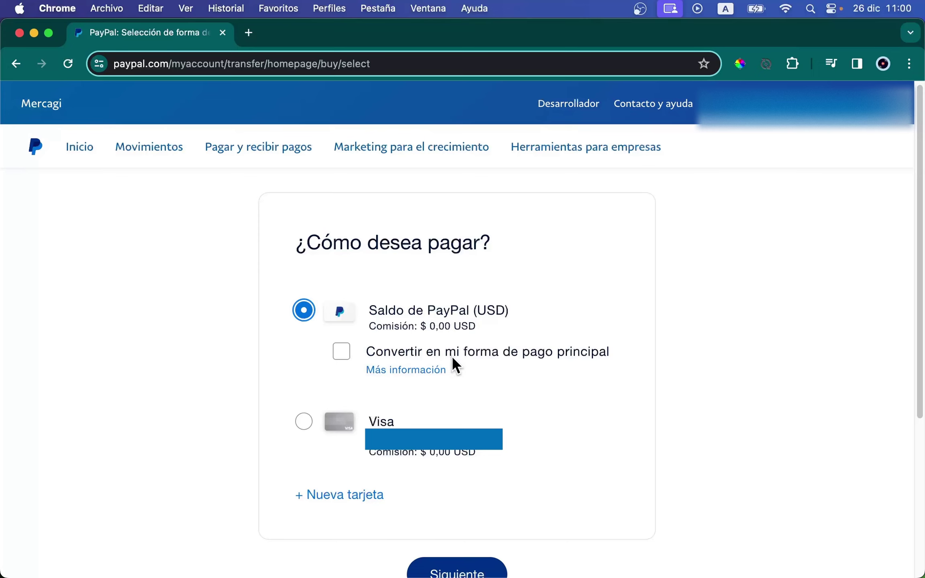
pyautogui.scroll(-1, 454, 365)
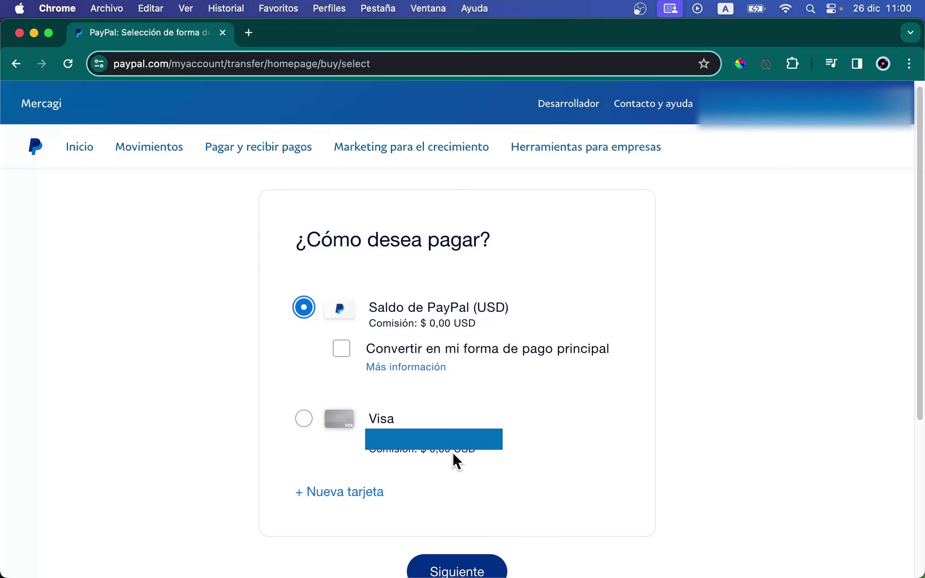
pyautogui.click(458, 566)
pyautogui.scroll(-5, 458, 562)
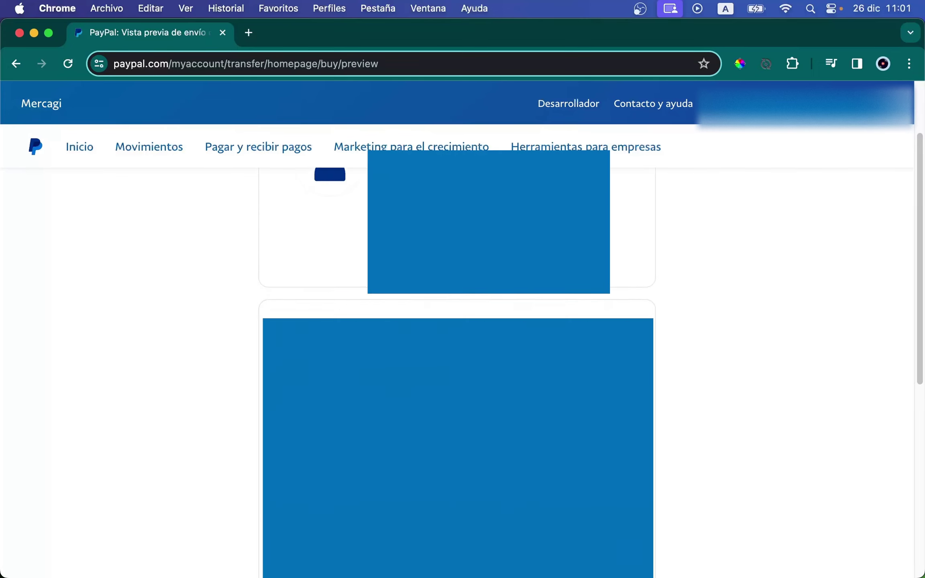
pyautogui.scroll(-5, 457, 249)
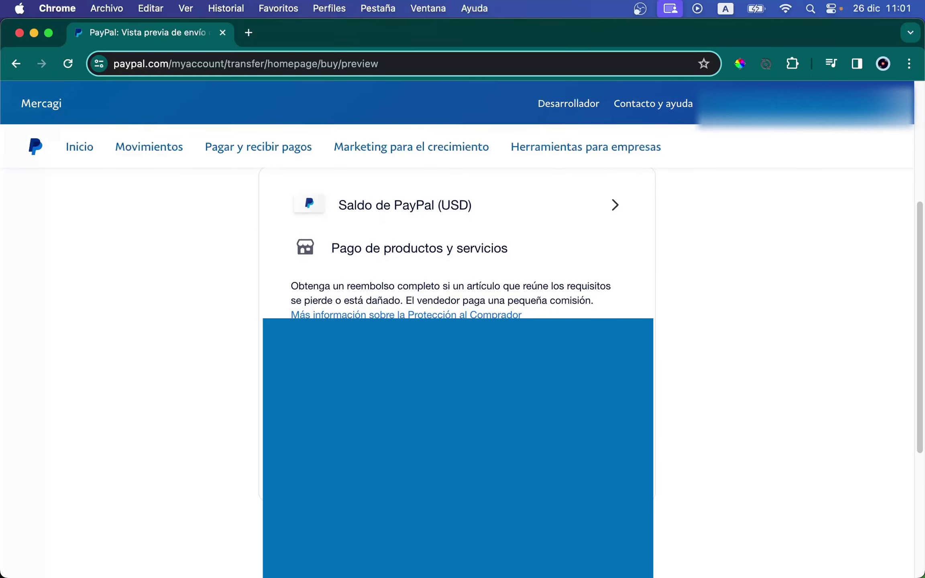
pyautogui.scroll(-3, 486, 418)
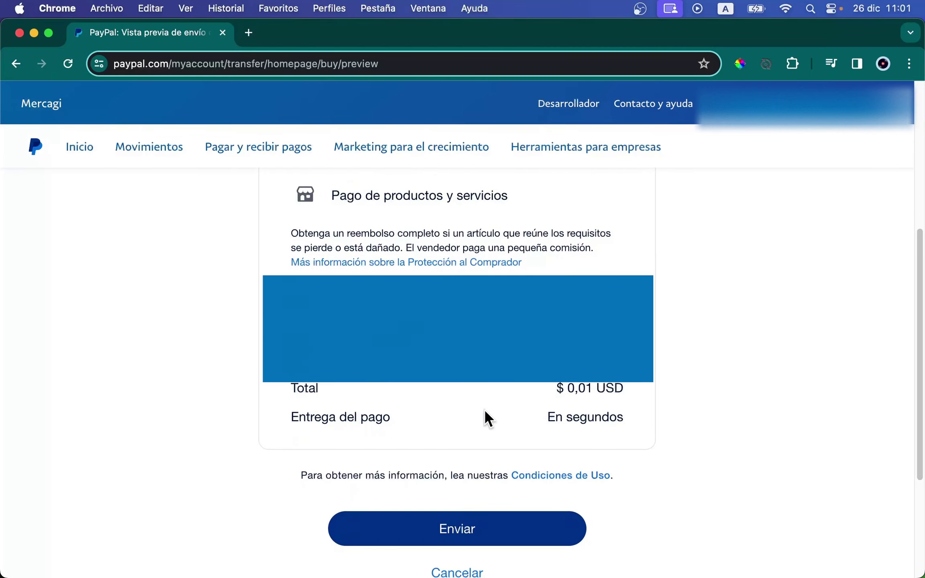
pyautogui.click(448, 534)
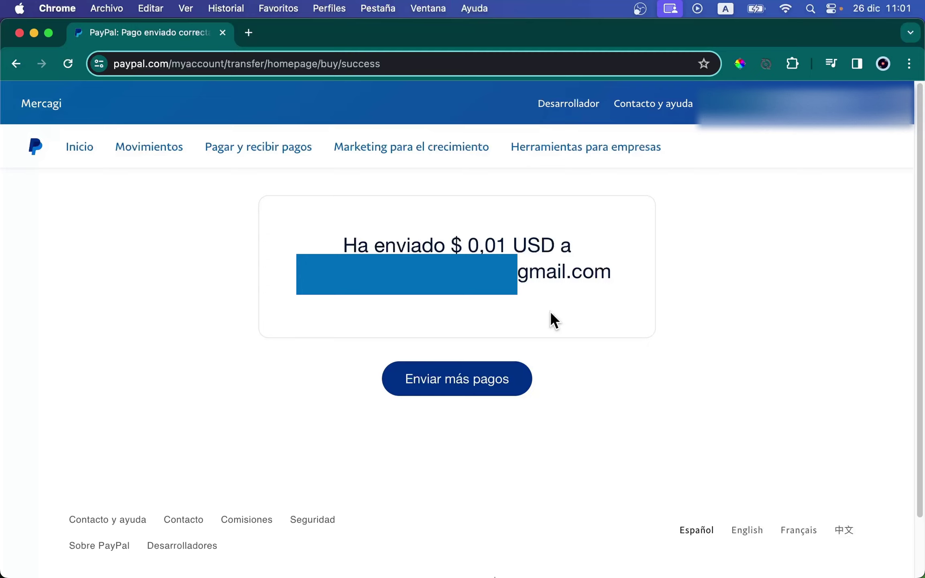
# Leave the 'Ha enviado $ 0,01 USD' confirmation via Inicio to reach the sign-in page.
pyautogui.click(77, 148)
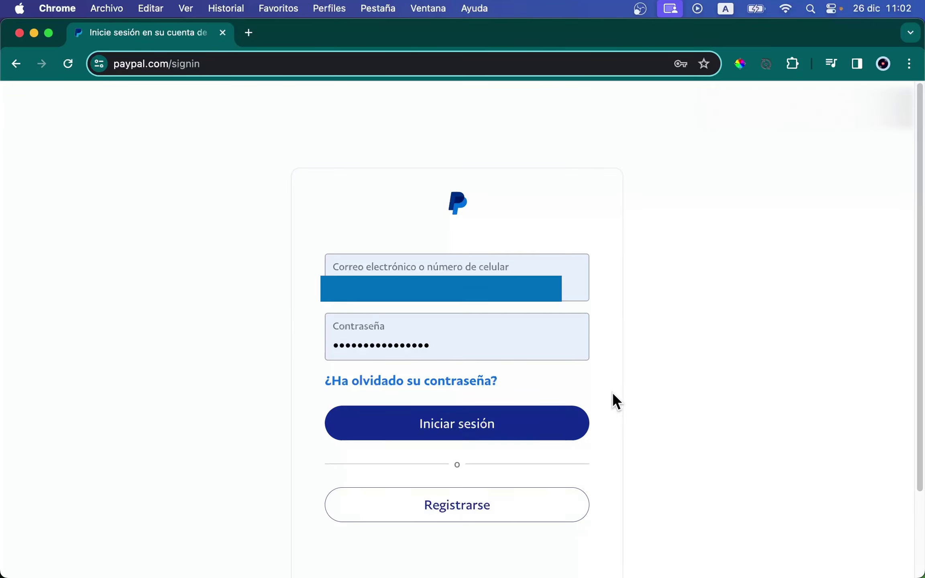
pyautogui.click(485, 429)
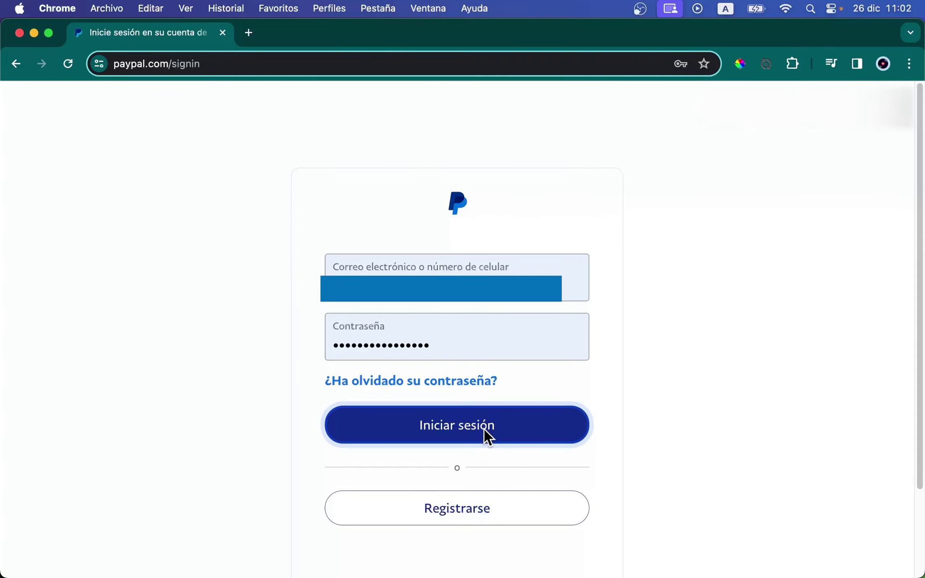
pyautogui.click(856, 230)
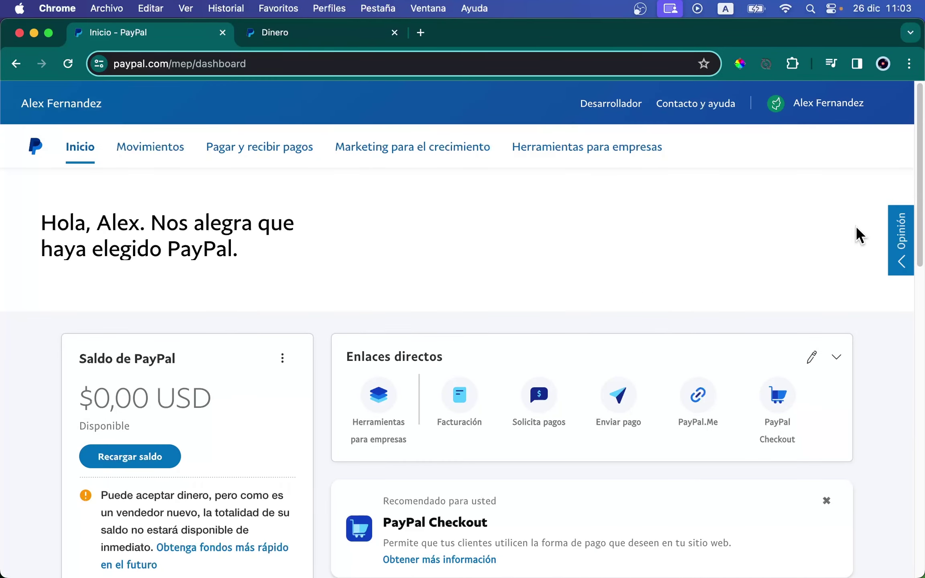
pyautogui.scroll(-2, 309, 305)
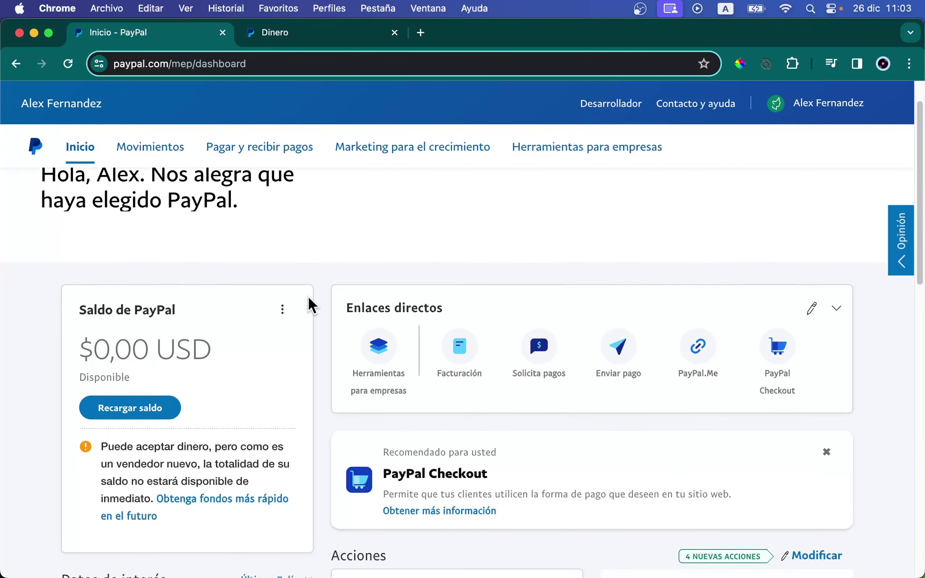
pyautogui.scroll(2, 309, 305)
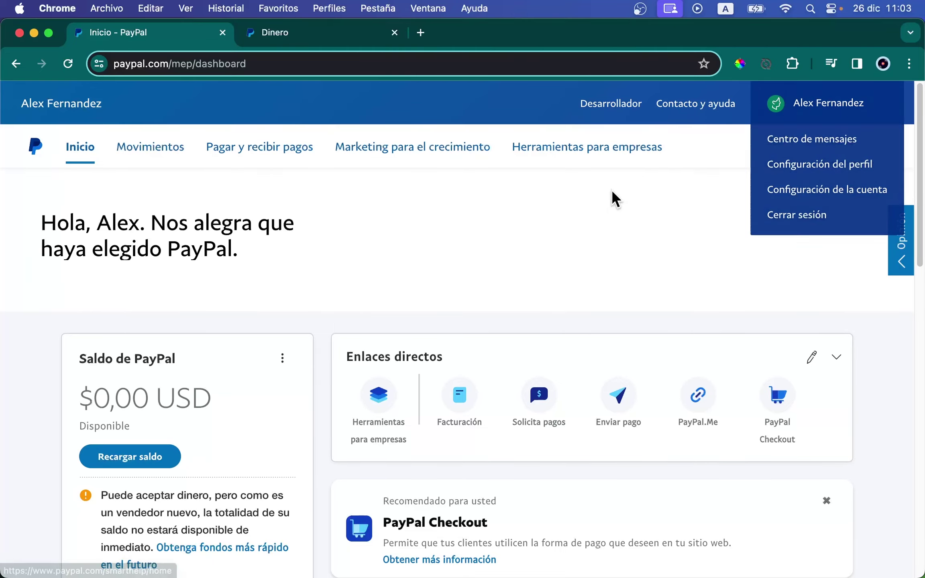
pyautogui.scroll(-10, 534, 251)
pyautogui.scroll(15, 516, 355)
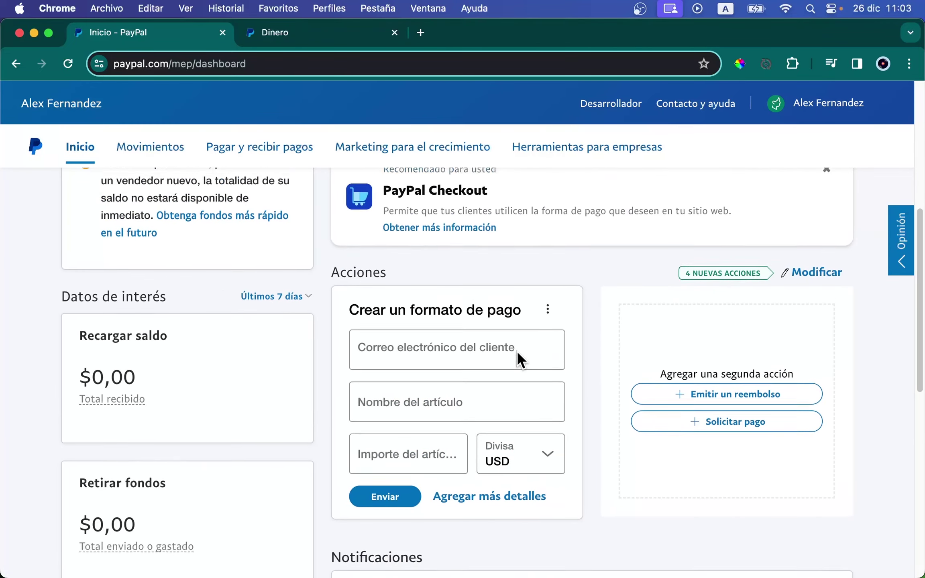
pyautogui.scroll(-5, 518, 354)
pyautogui.scroll(10, 519, 359)
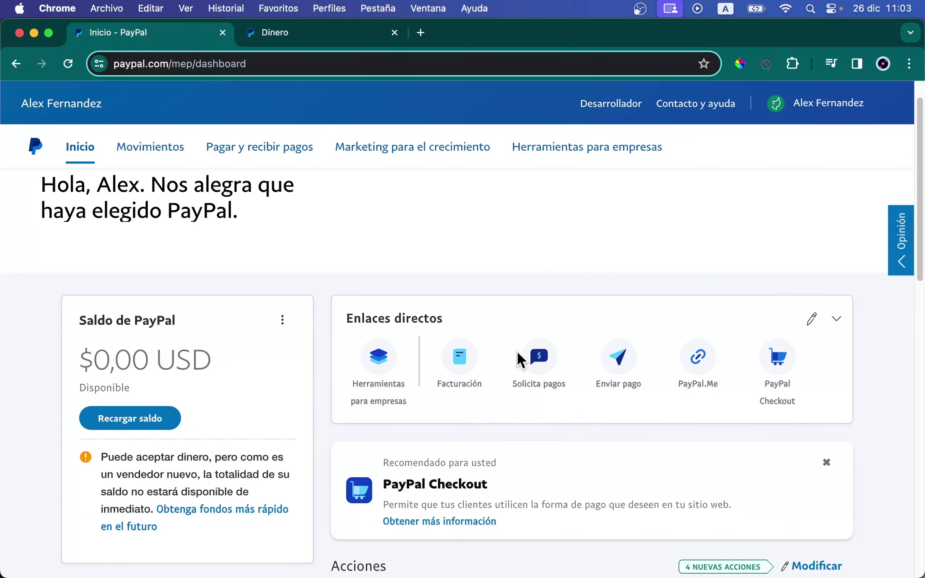
pyautogui.scroll(-2, 520, 356)
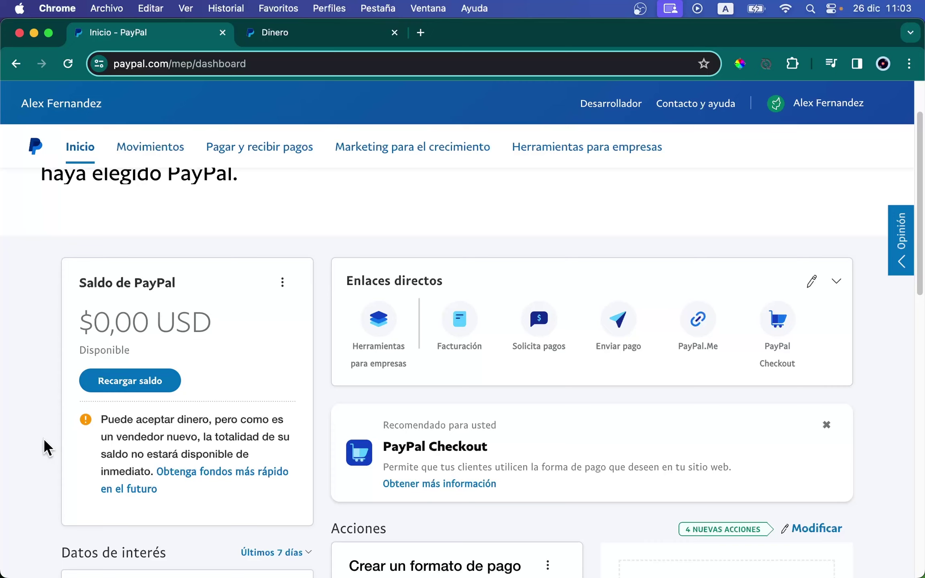
# On the Dinero tab, highlight the Retenciones reasons: new seller, 10 more payments, 60 days without disputes.
pyautogui.hotkey('ctrl', 'Tab')
pyautogui.moveTo(32, 327); pyautogui.dragTo(569, 331)
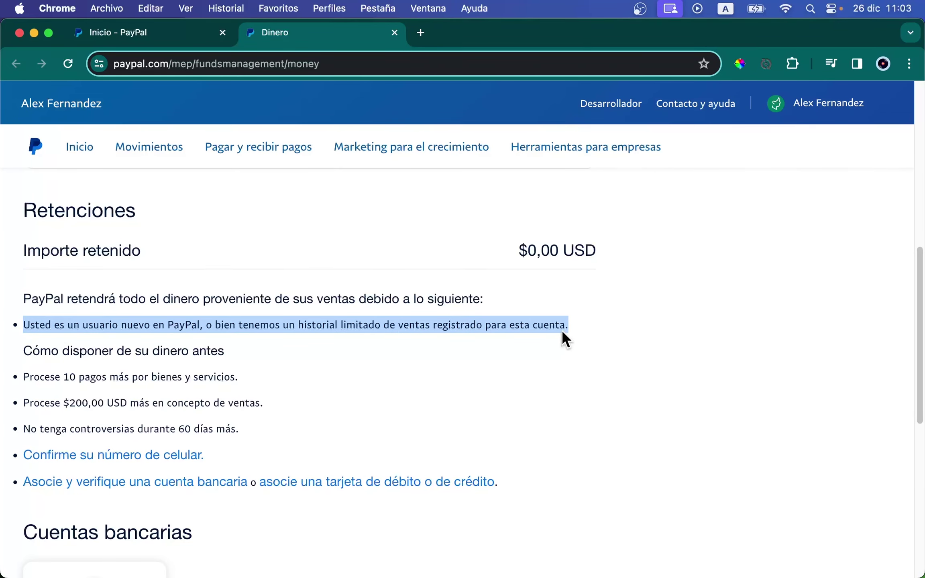
pyautogui.moveTo(239, 378); pyautogui.dragTo(26, 378)
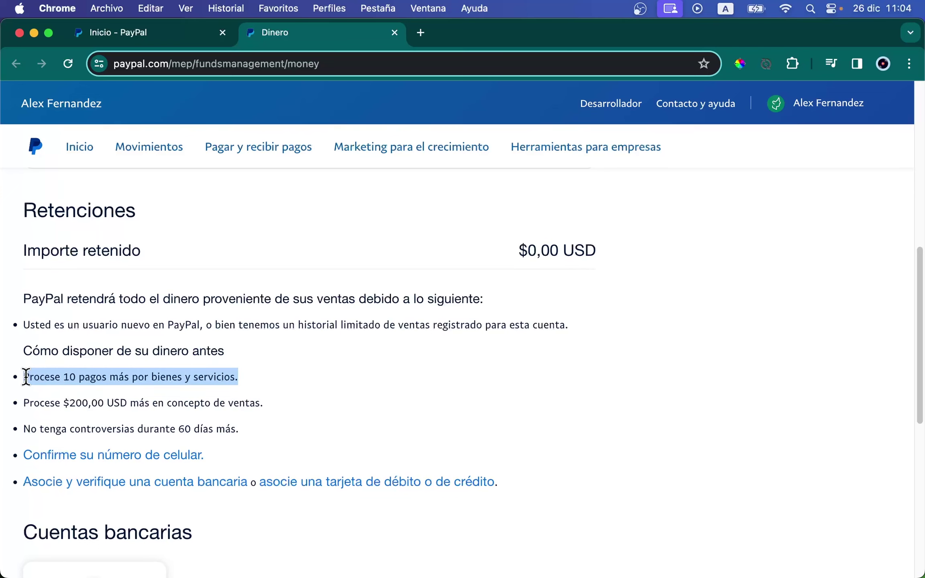
pyautogui.scroll(-1, 26, 378)
pyautogui.moveTo(263, 387); pyautogui.dragTo(23, 385)
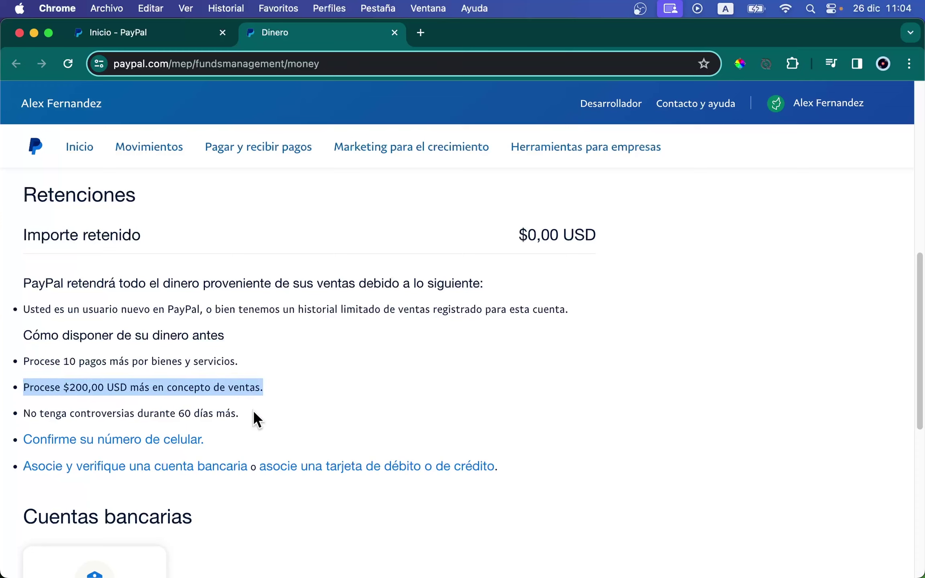
pyautogui.moveTo(253, 412); pyautogui.dragTo(22, 413)
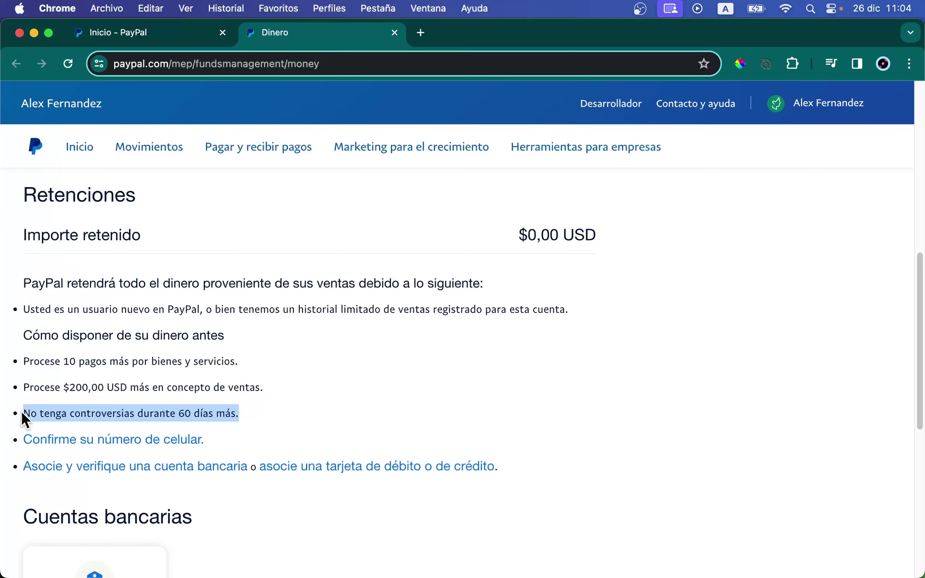
pyautogui.click(304, 413)
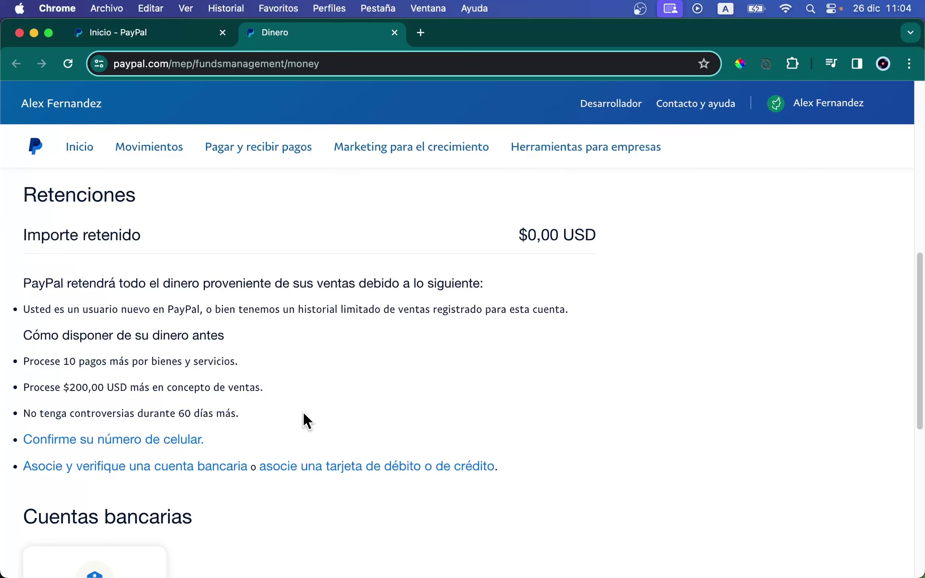
# Scroll the dashboard to Movimientos recientes, listing the completed $0,01 USD incoming payment.
pyautogui.scroll(-1, 302, 414)
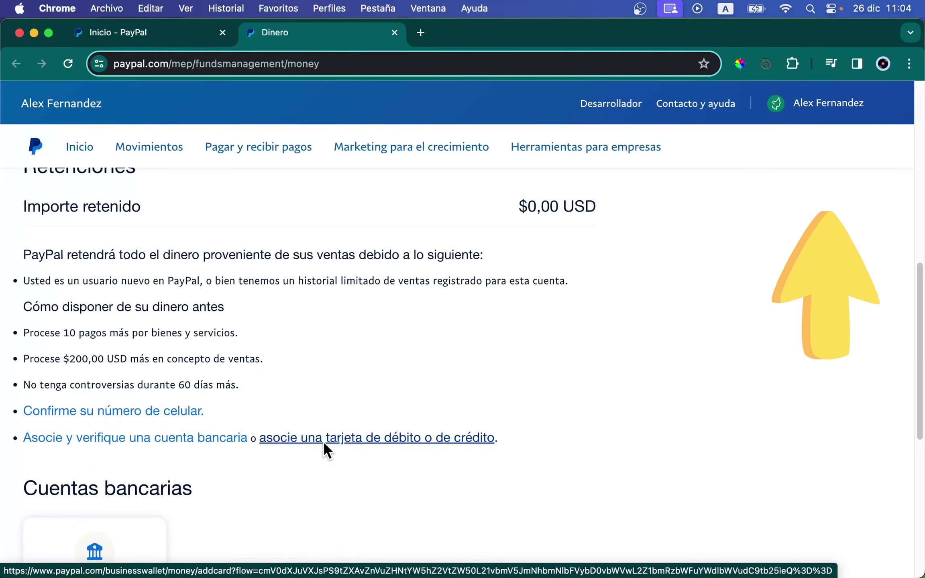
pyautogui.scroll(-5, 325, 442)
pyautogui.scroll(-7, 325, 442)
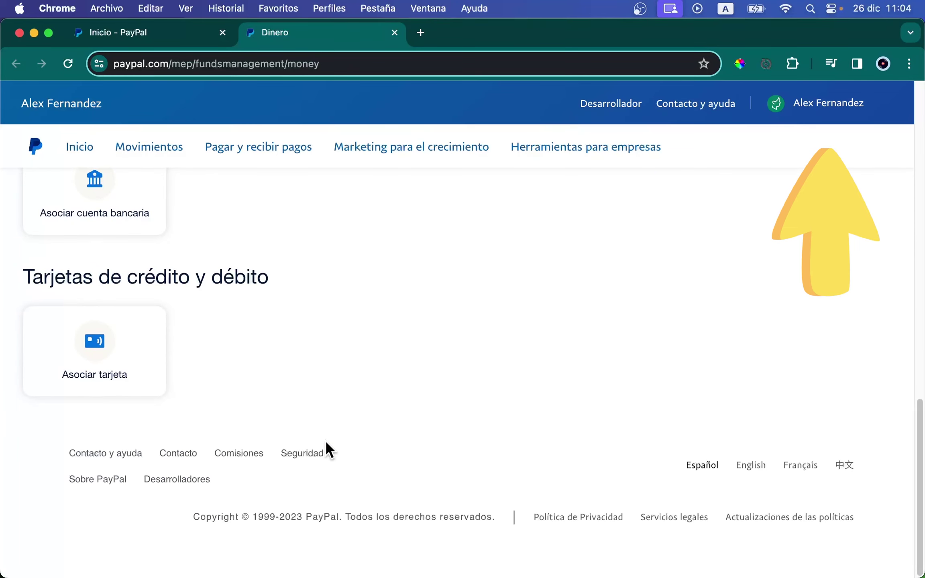
pyautogui.scroll(16, 326, 443)
pyautogui.scroll(2, 328, 440)
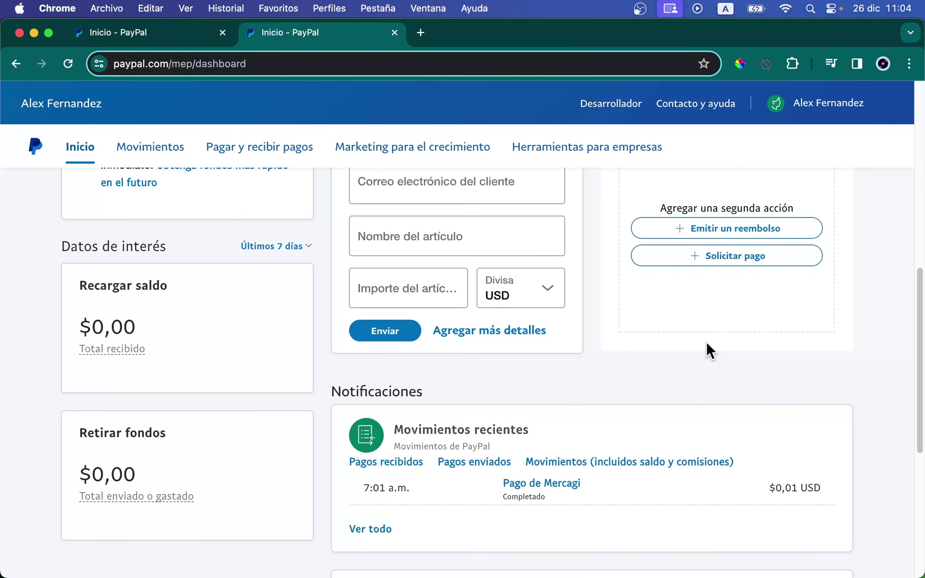
pyautogui.scroll(-1, 706, 341)
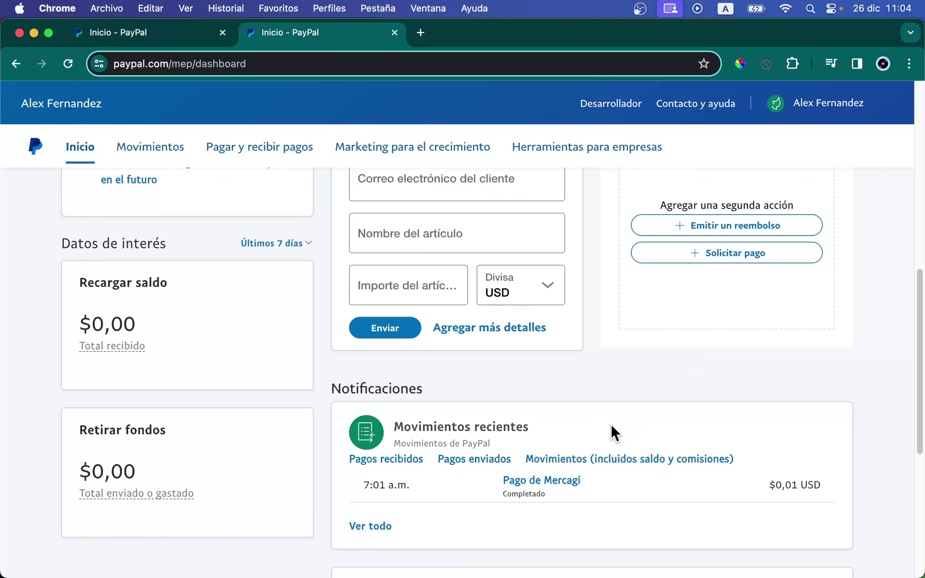
# Open the received $0,01 USD payment's details and check its Importe bruto.
pyautogui.click(557, 481)
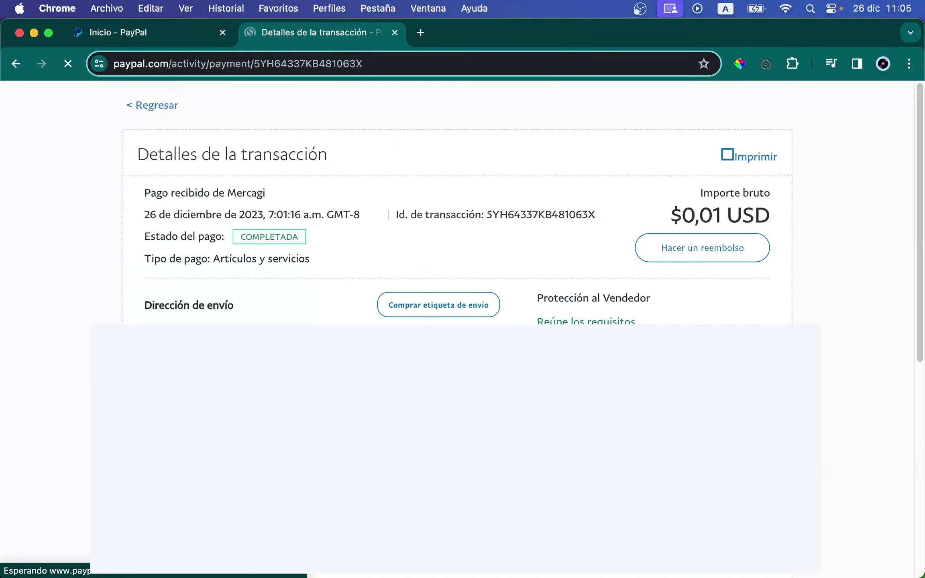
pyautogui.scroll(-2, 576, 287)
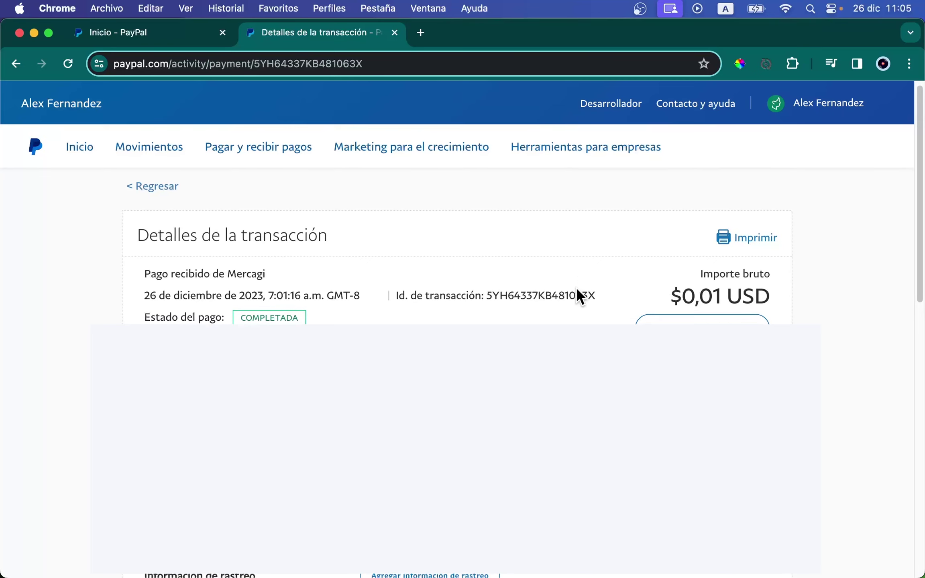
pyautogui.scroll(-3, 577, 290)
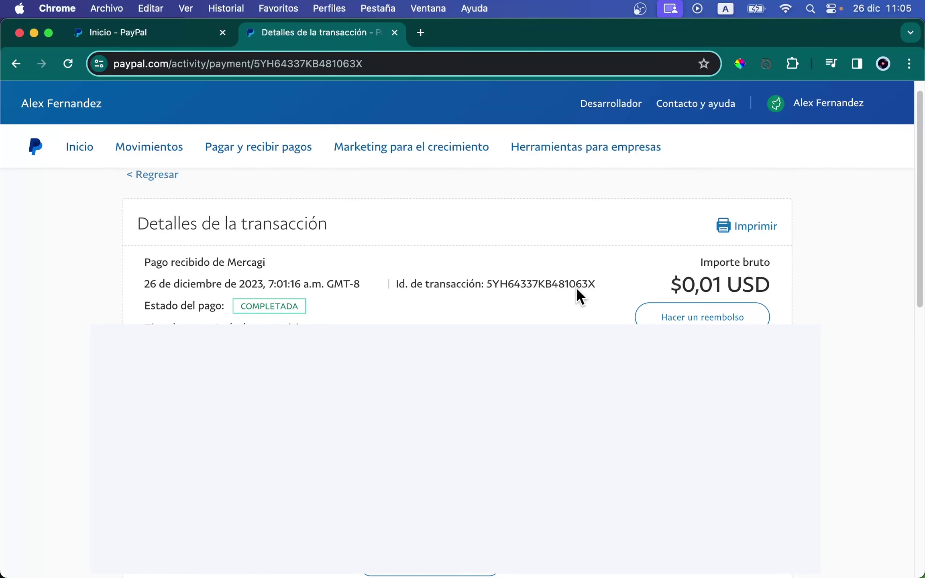
pyautogui.scroll(-4, 566, 288)
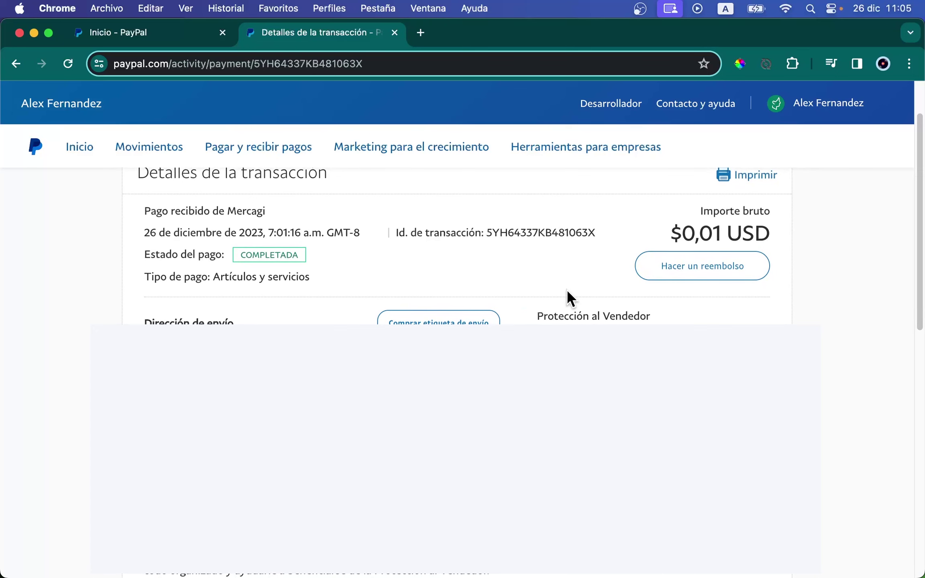
pyautogui.scroll(-1, 567, 289)
pyautogui.moveTo(676, 211); pyautogui.dragTo(750, 215)
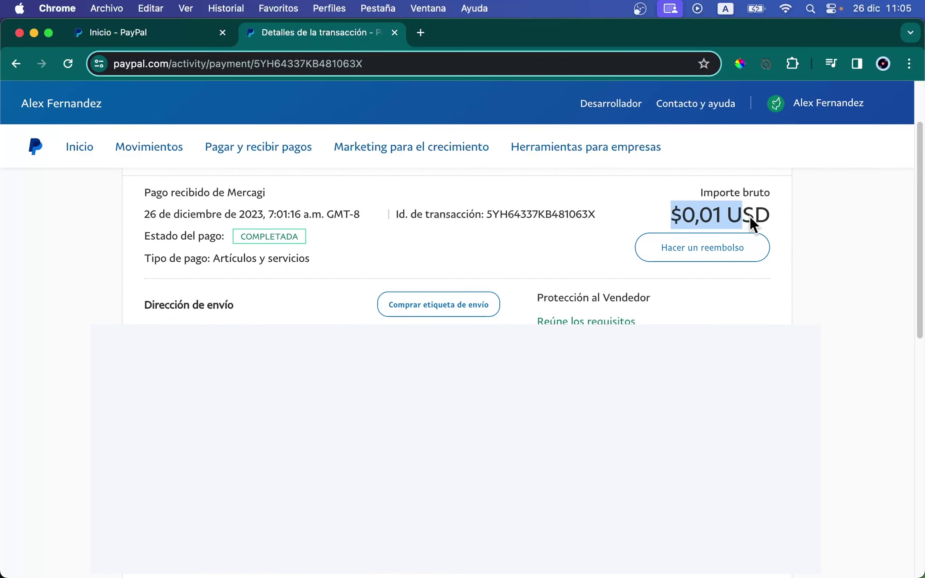
pyautogui.click(798, 219)
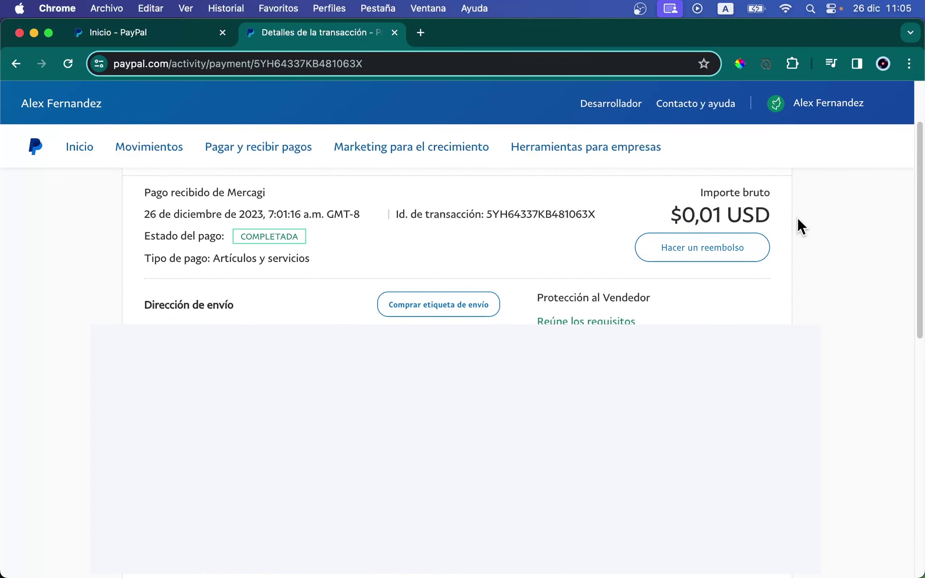
# Highlight the COMPLETADA payment status and scroll down to the shipping address.
pyautogui.scroll(-2, 770, 224)
pyautogui.scroll(6, 770, 224)
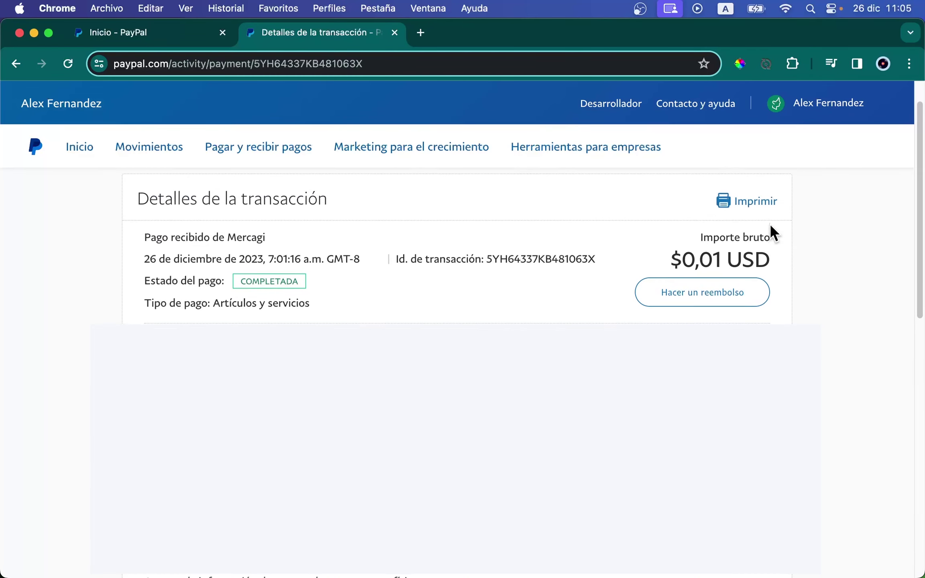
pyautogui.doubleClick(276, 285)
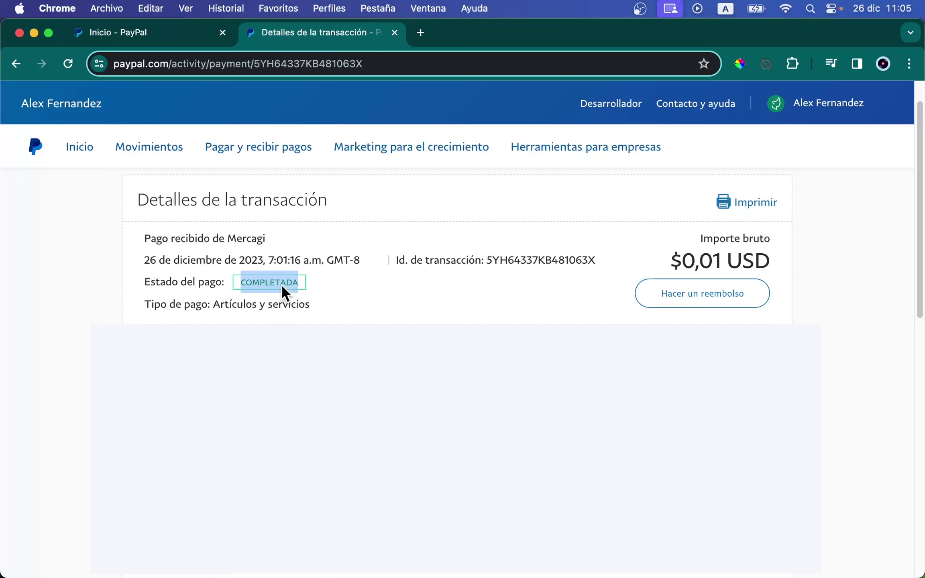
pyautogui.scroll(-4, 281, 284)
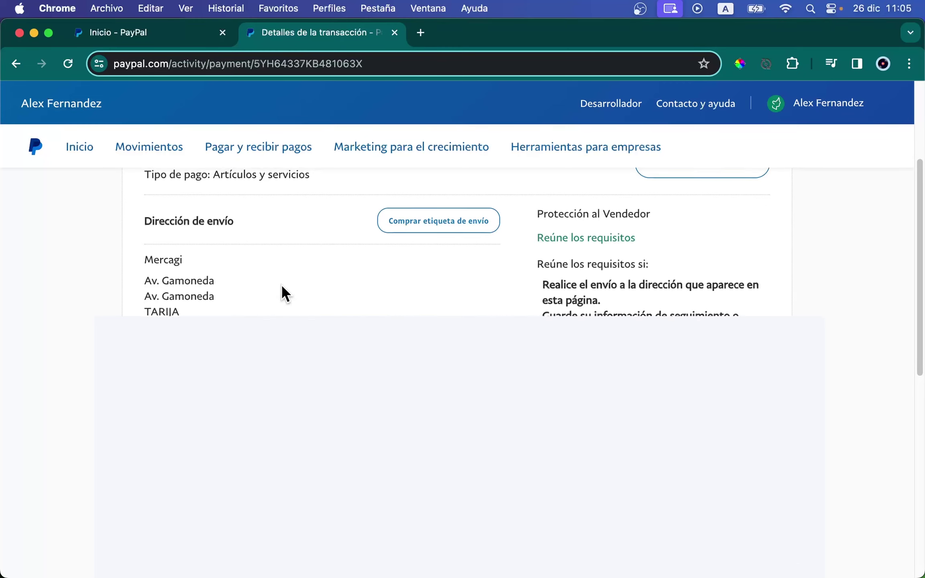
pyautogui.scroll(-5, 281, 284)
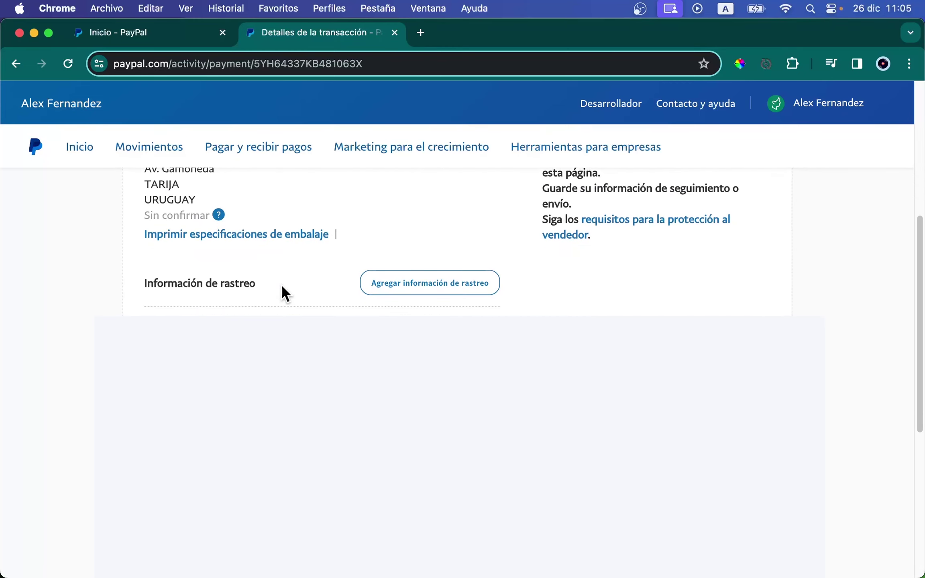